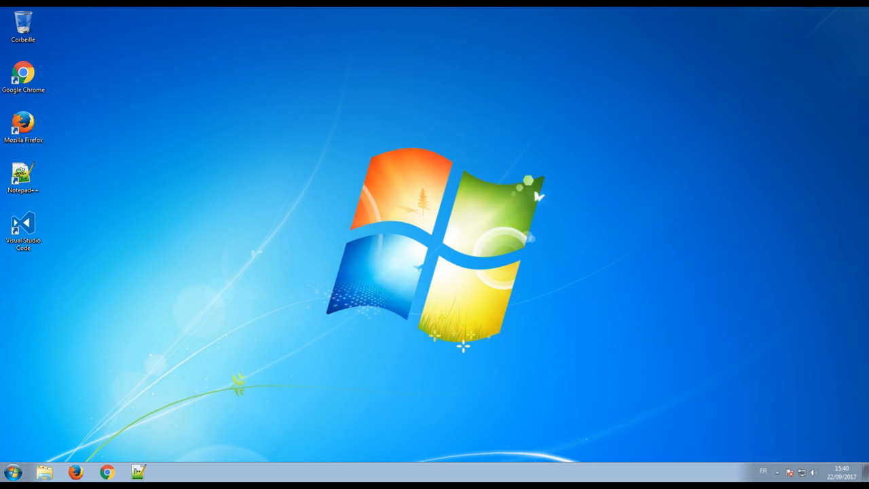
Open Firefox, search the web for xampp and go to the download page of the Apache Friends site
{"action": "left_click", "coordinate": [75, 471]}
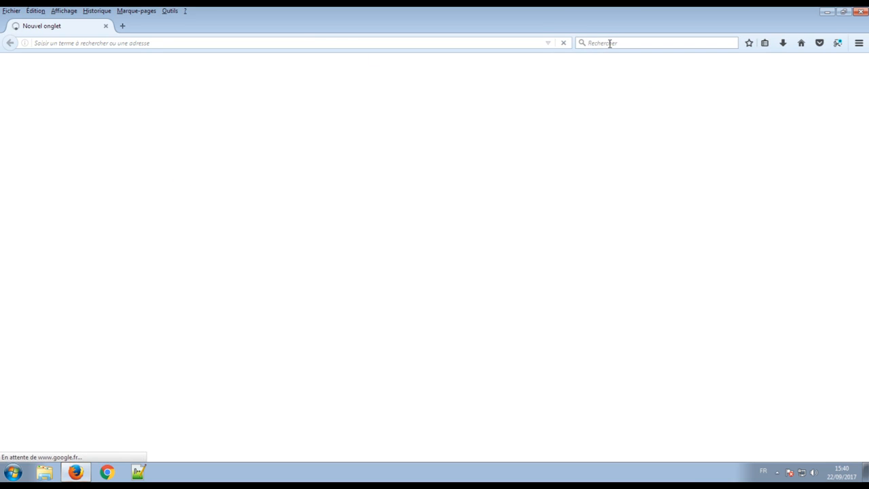
{"action": "type", "text": "xa"}
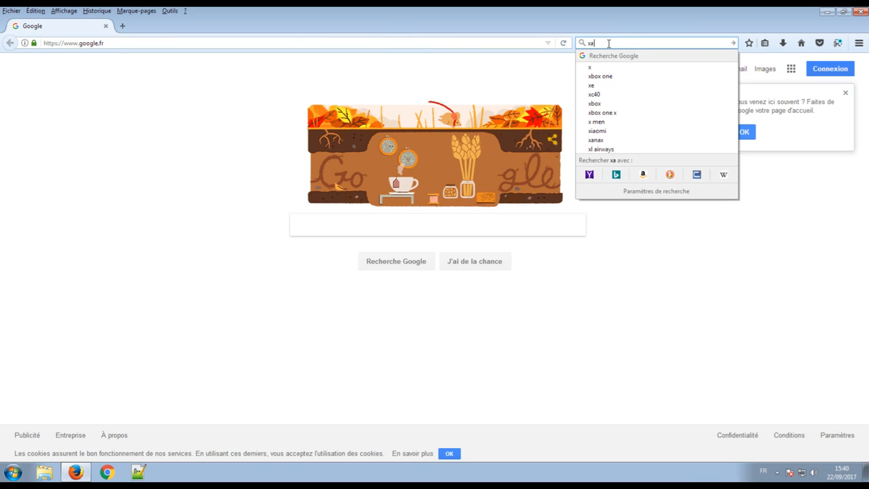
{"action": "type", "text": "mpp"}
{"action": "key", "text": "Return"}
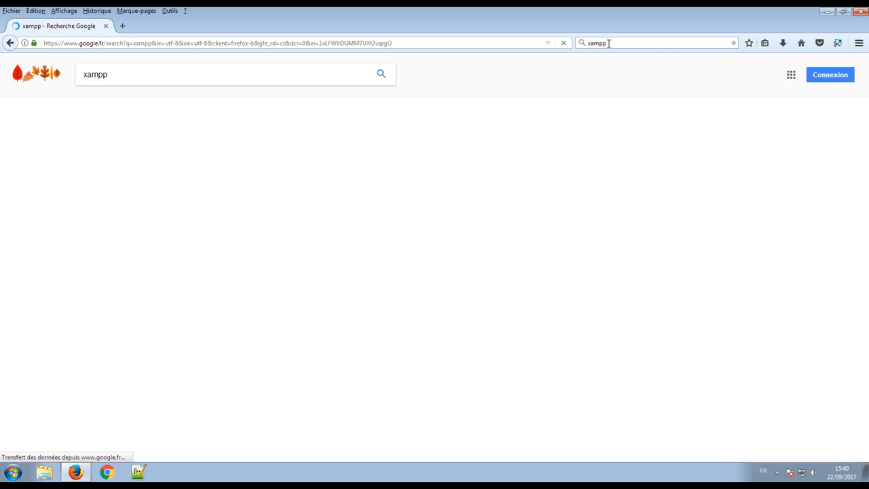
{"action": "left_click", "coordinate": [275, 234]}
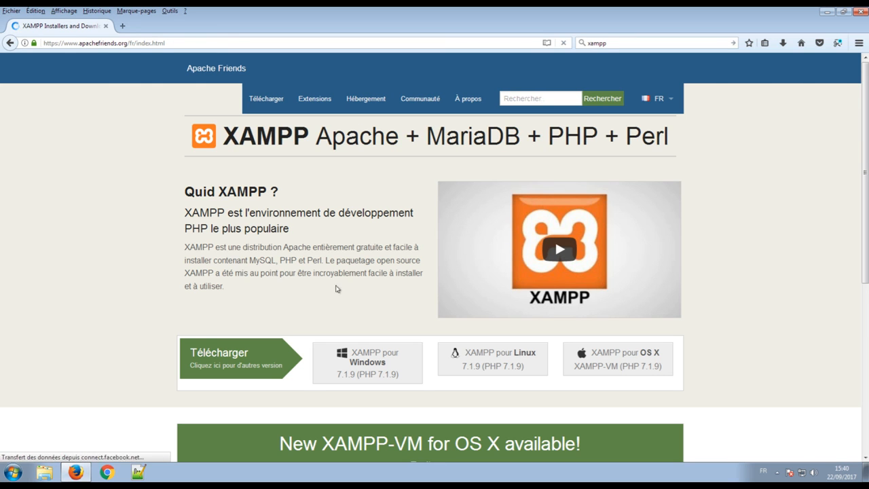
{"action": "left_click", "coordinate": [263, 99]}
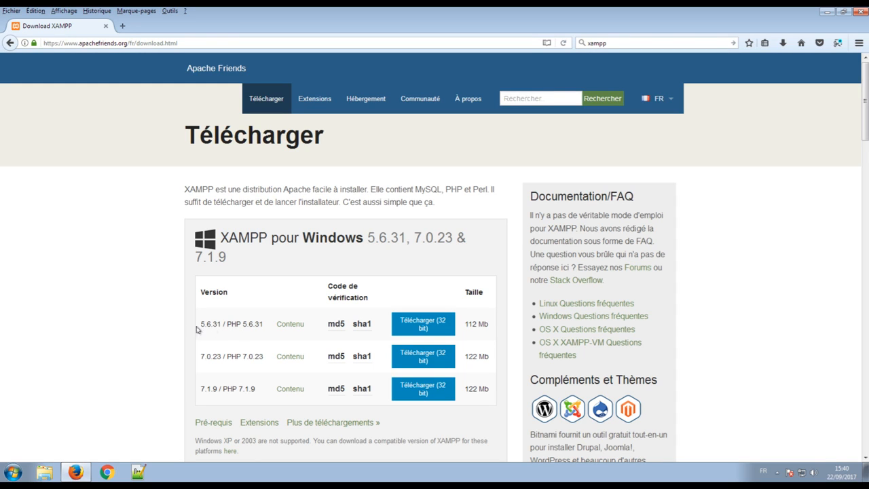
Compare the XAMPP for Windows versions 5.6.31 and 7.1.9 offered on the download page
{"action": "left_click_drag", "start_coordinate": [200, 389], "coordinate": [217, 390]}
{"action": "left_click_drag", "start_coordinate": [201, 324], "coordinate": [212, 327]}
{"action": "left_click", "coordinate": [221, 326]}
{"action": "left_click_drag", "start_coordinate": [201, 324], "coordinate": [222, 325]}
{"action": "left_click_drag", "start_coordinate": [202, 388], "coordinate": [216, 390]}
{"action": "left_click", "coordinate": [10, 43]}
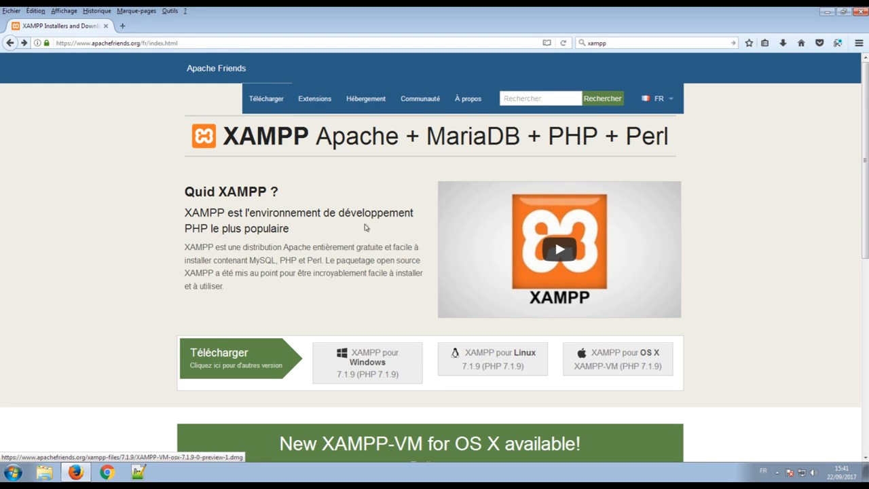
{"action": "left_click", "coordinate": [266, 103]}
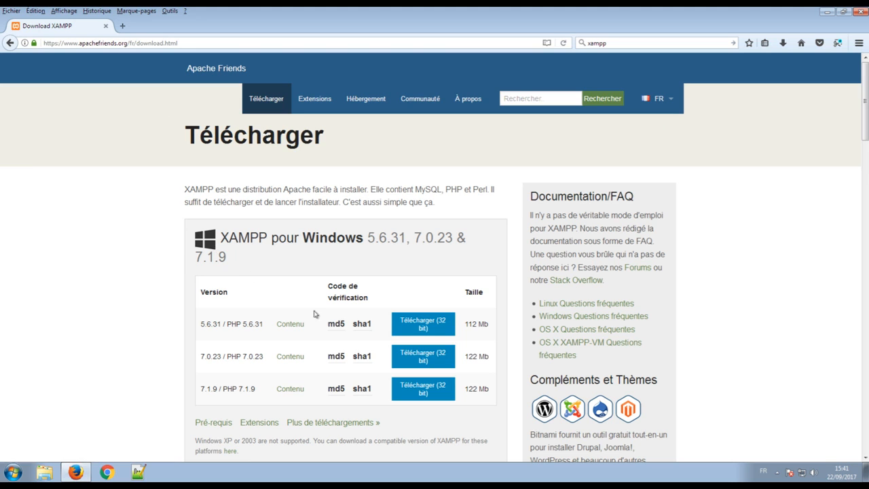
Start downloading the 32-bit XAMPP 5.6.31 installer for Windows and cancel the download
{"action": "left_click", "coordinate": [419, 325]}
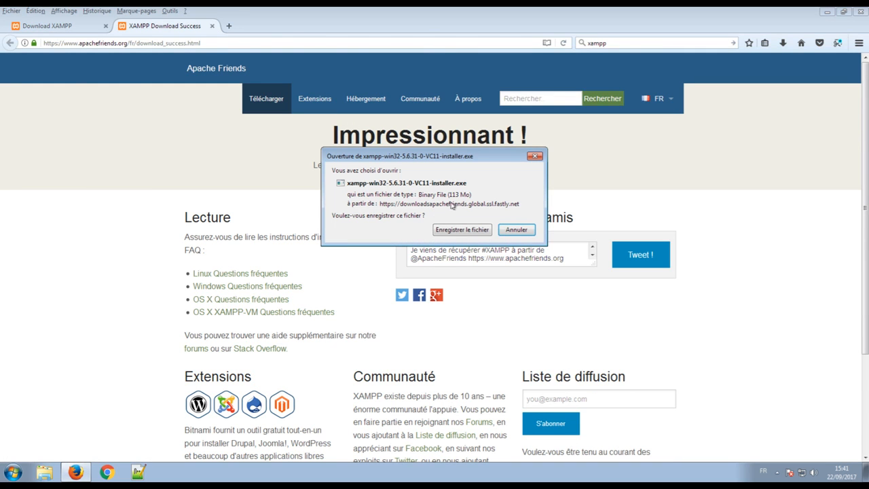
{"action": "left_click_drag", "start_coordinate": [455, 194], "coordinate": [473, 194]}
{"action": "left_click", "coordinate": [459, 195]}
{"action": "left_click", "coordinate": [461, 231]}
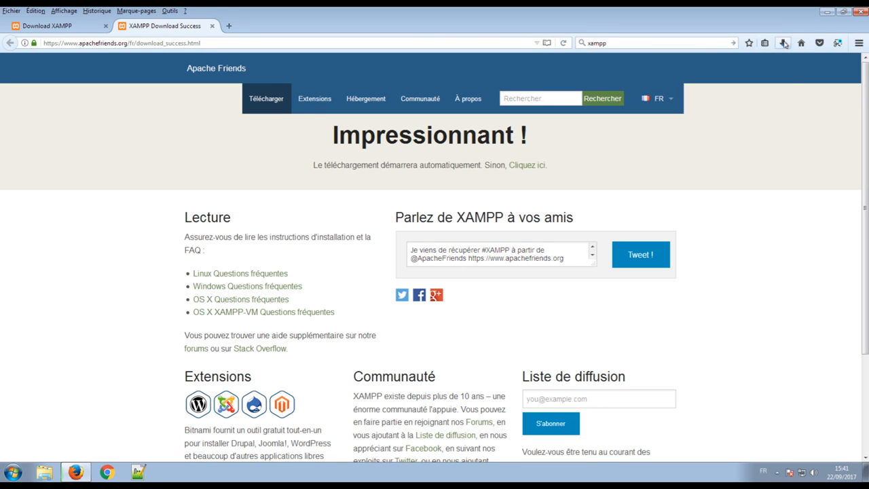
{"action": "left_click", "coordinate": [783, 43]}
{"action": "left_click", "coordinate": [777, 69]}
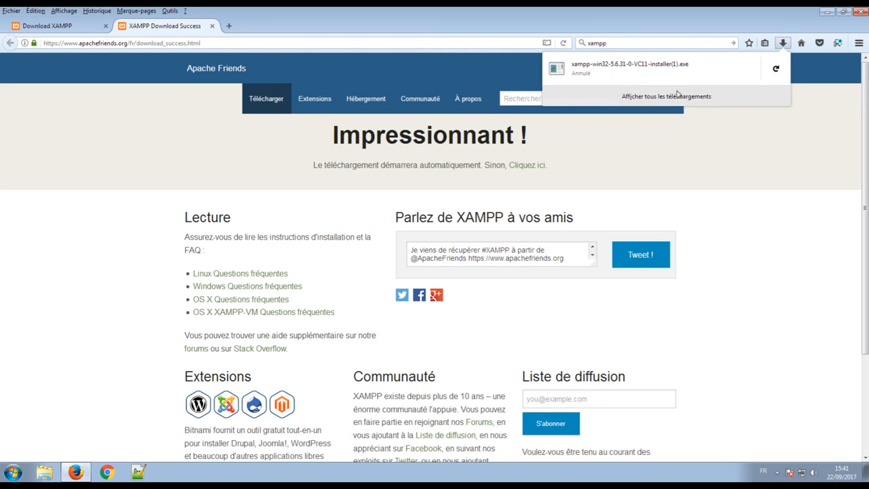
Run xampp-win32-5.6.31-0-VC11-installer from the Downloads folder, allow it to change the computer and accept the account control warning
{"action": "left_click", "coordinate": [45, 471]}
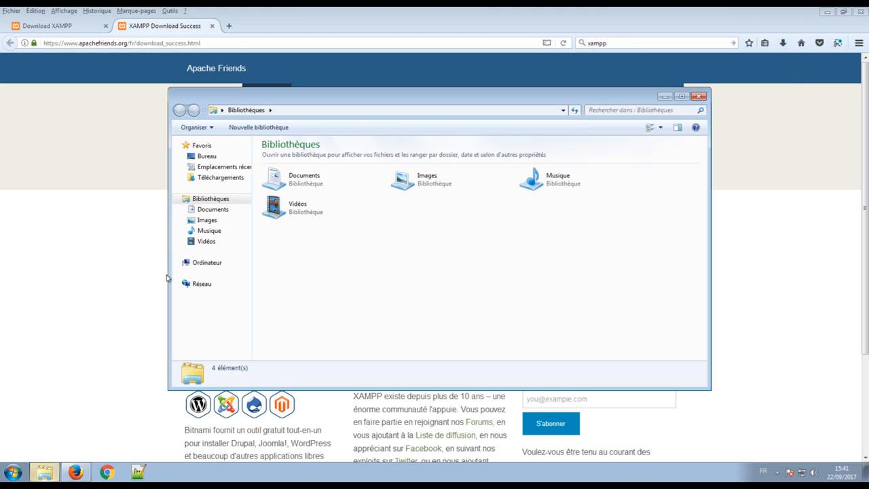
{"action": "left_click", "coordinate": [220, 177]}
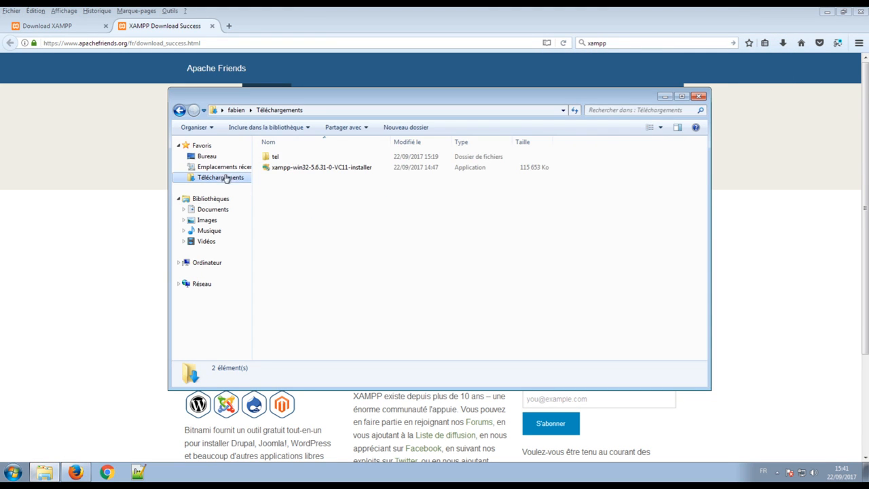
{"action": "double_click", "coordinate": [303, 170]}
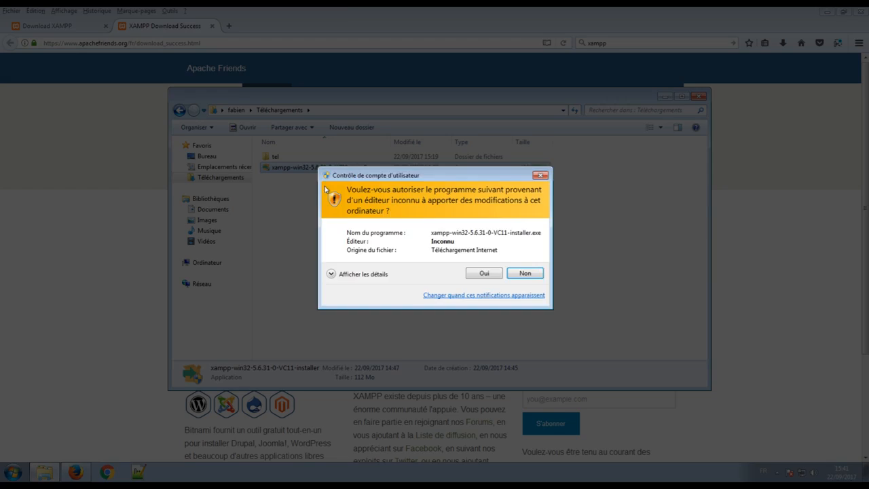
{"action": "left_click", "coordinate": [477, 273]}
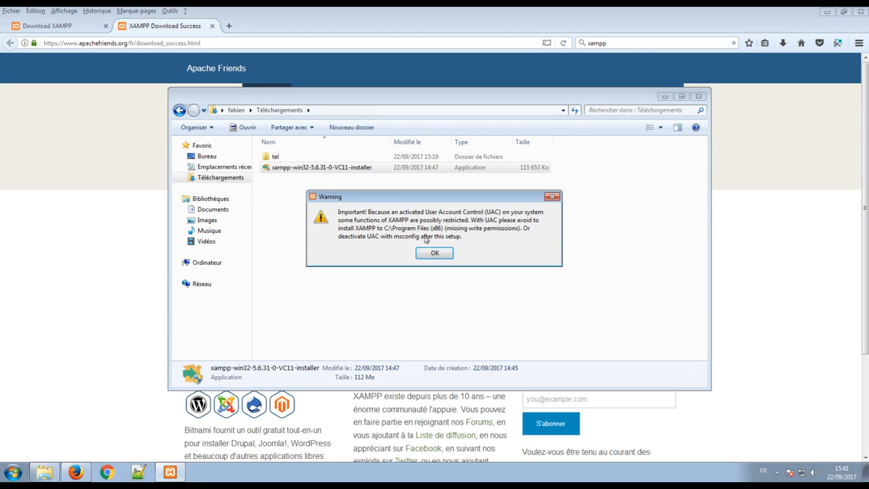
{"action": "left_click", "coordinate": [437, 255]}
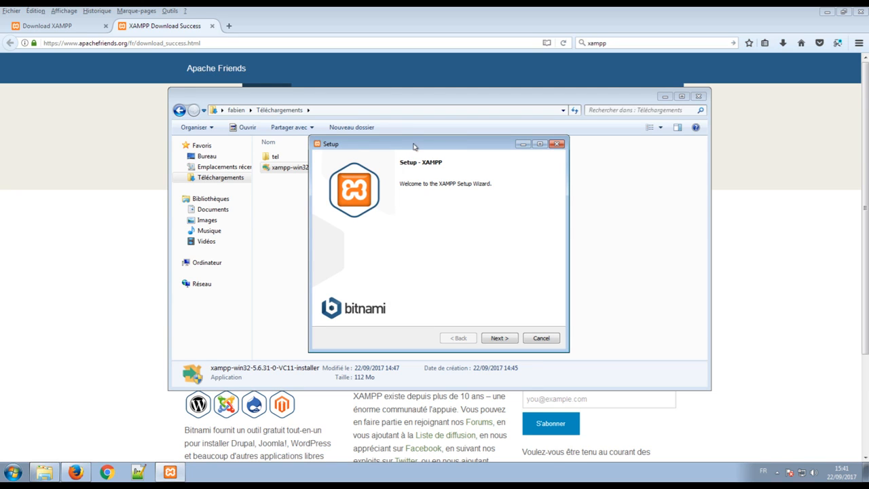
Install XAMPP with all default components into the folder C:\xampp
{"action": "left_click", "coordinate": [499, 338]}
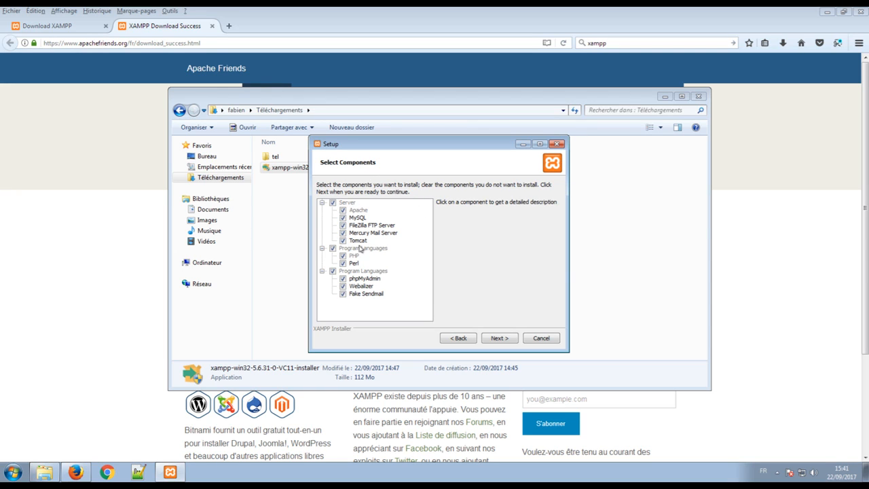
{"action": "left_click", "coordinate": [499, 338]}
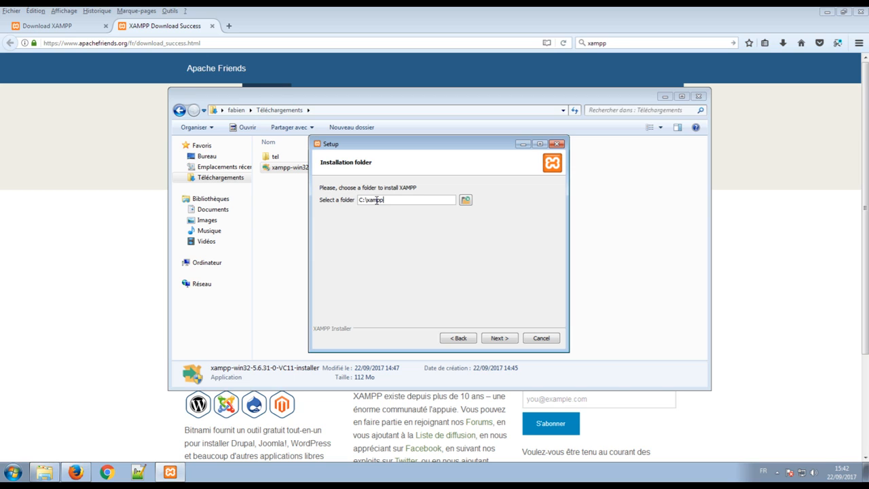
{"action": "left_click", "coordinate": [499, 338]}
{"action": "left_click", "coordinate": [499, 338]}
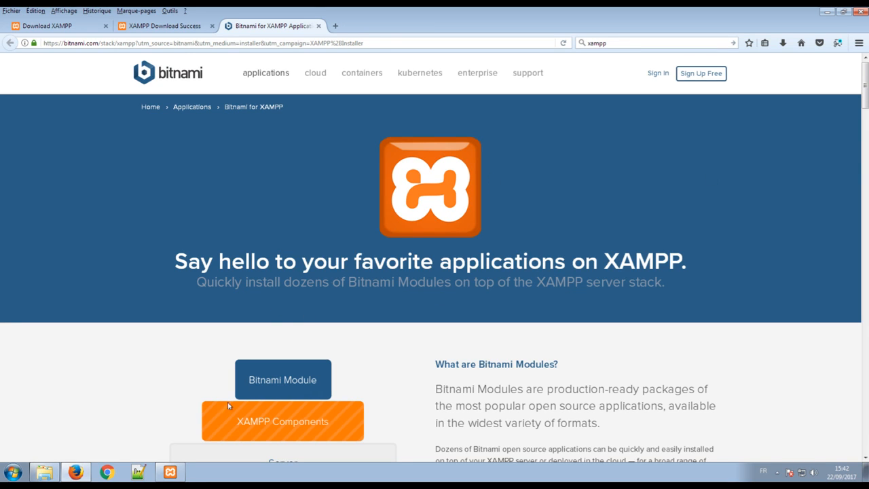
{"action": "left_click", "coordinate": [171, 472]}
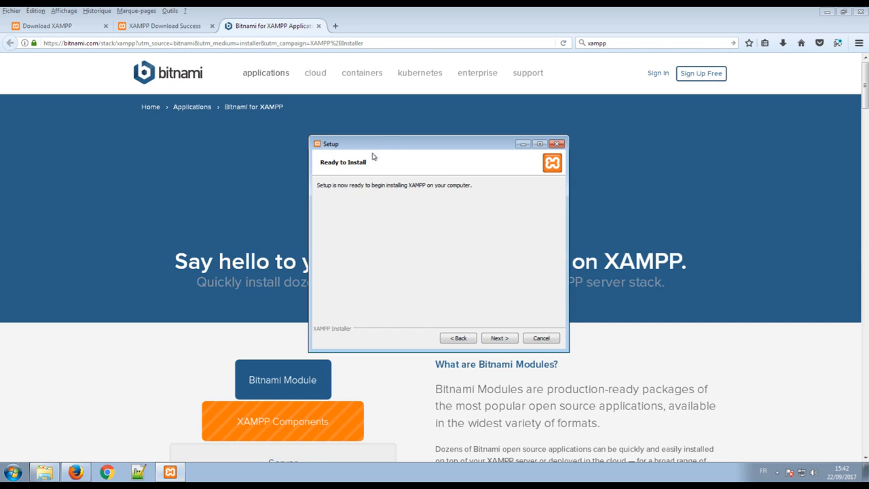
{"action": "mouse_move", "coordinate": [370, 145]}
{"action": "left_mouse_down"}
{"action": "mouse_move", "coordinate": [402, 161]}
{"action": "mouse_move", "coordinate": [370, 157]}
{"action": "left_mouse_up"}
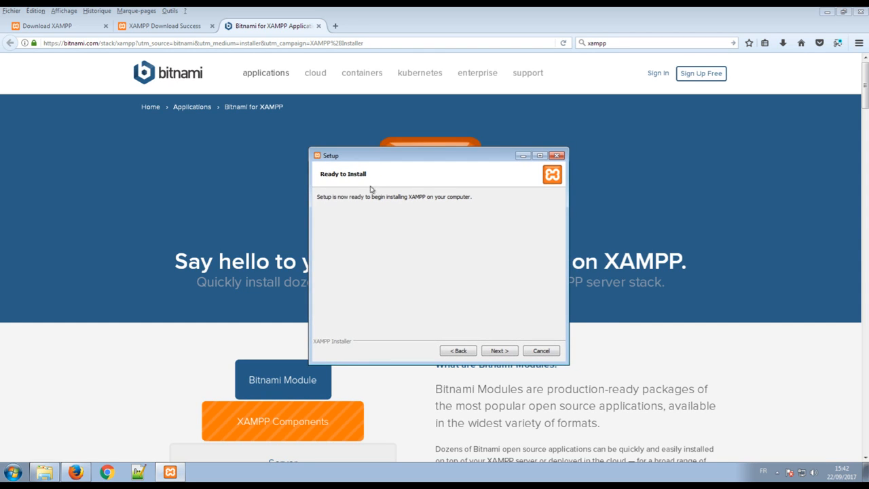
{"action": "left_click", "coordinate": [500, 350]}
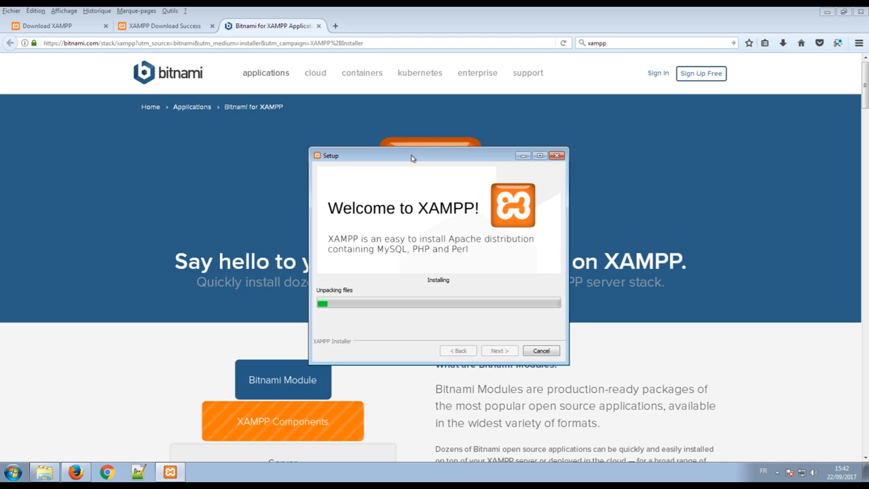
Finish the XAMPP setup wizard without starting the Control Panel
{"action": "left_click_drag", "start_coordinate": [412, 158], "coordinate": [409, 160]}
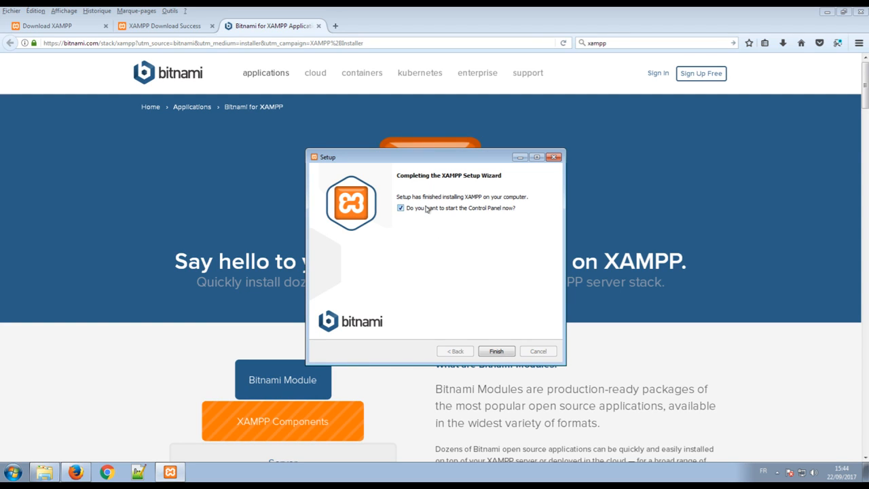
{"action": "left_click", "coordinate": [402, 208]}
{"action": "left_click", "coordinate": [496, 352]}
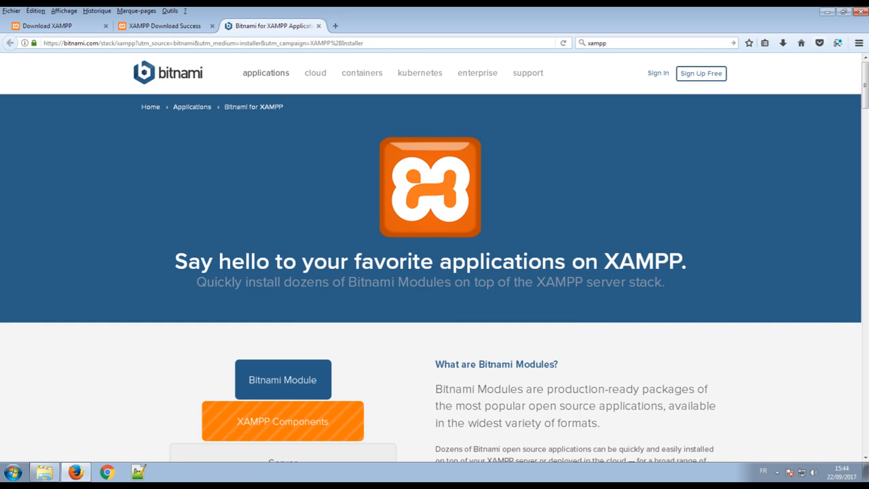
Close Firefox with all its tabs and the Downloads folder window
{"action": "left_click", "coordinate": [857, 13]}
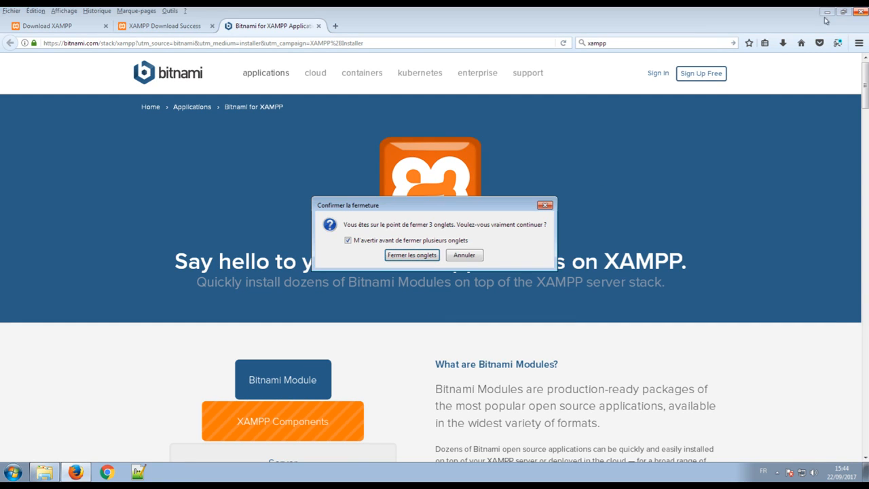
{"action": "left_click", "coordinate": [417, 256]}
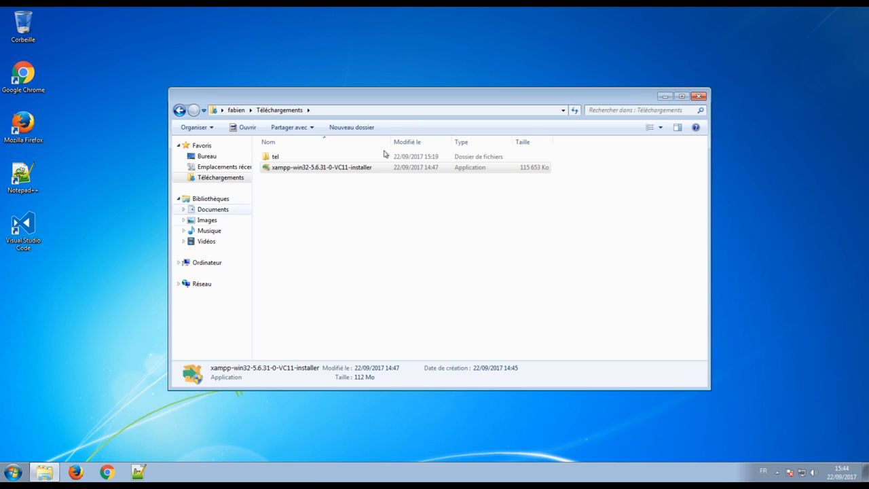
{"action": "left_click", "coordinate": [698, 96]}
Find XAMPP Control Panel among the installed programs and pin it to the taskbar
{"action": "left_click", "coordinate": [13, 474]}
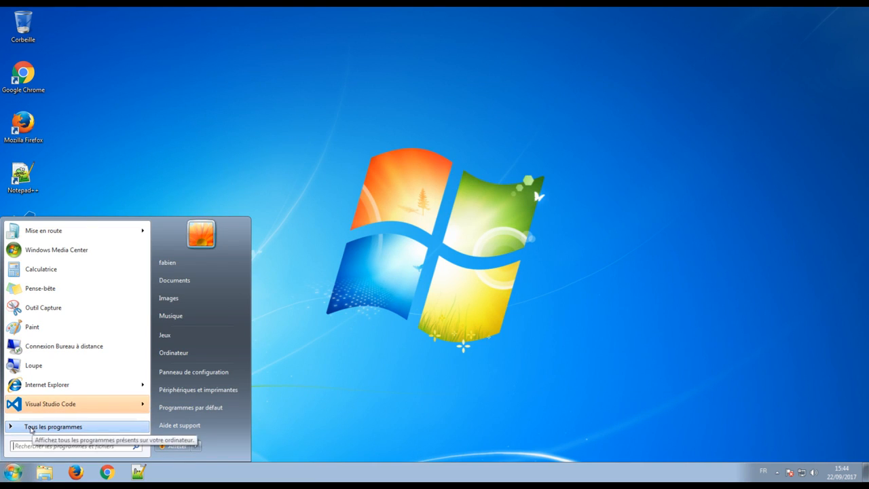
{"action": "left_click", "coordinate": [32, 428]}
{"action": "left_click", "coordinate": [27, 410]}
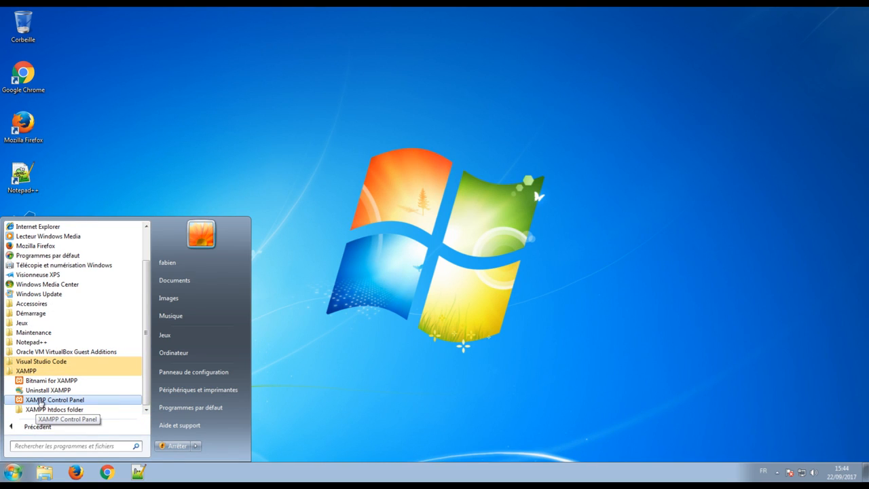
{"action": "right_click", "coordinate": [40, 401]}
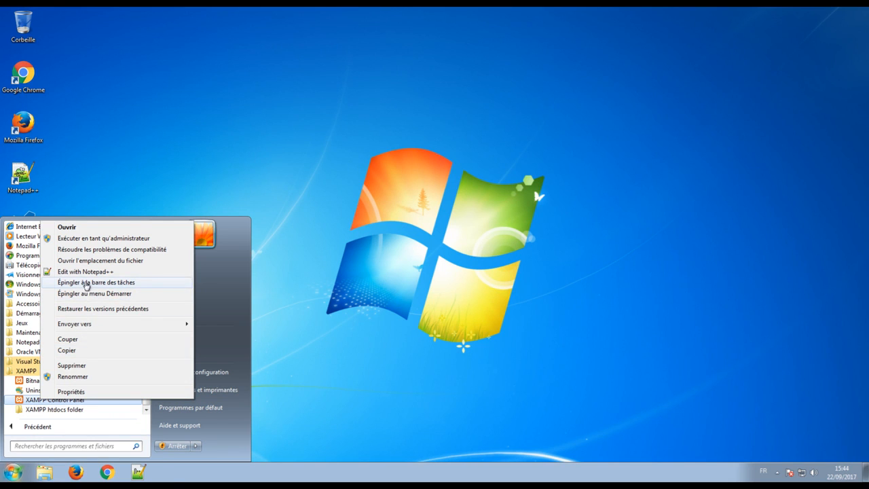
{"action": "left_click", "coordinate": [87, 283]}
{"action": "left_click", "coordinate": [321, 253]}
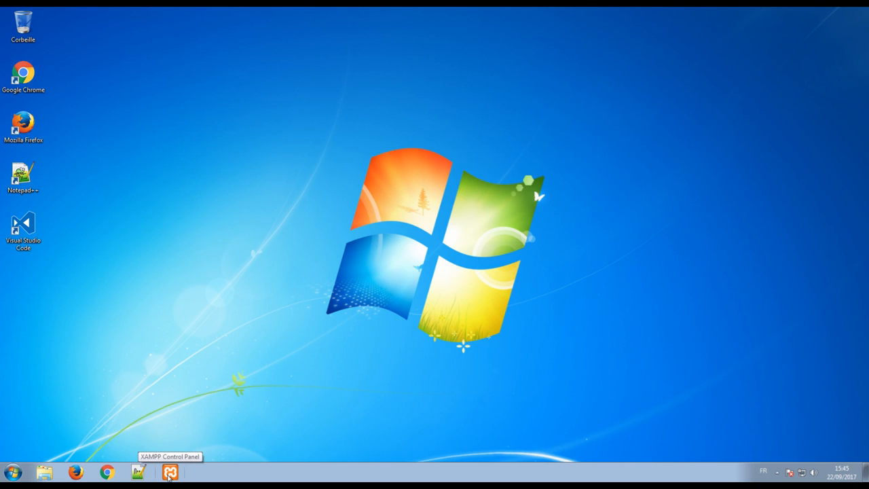
Launch XAMPP Control Panel, save English as its language and move its window further onto the desktop
{"action": "left_click", "coordinate": [169, 474]}
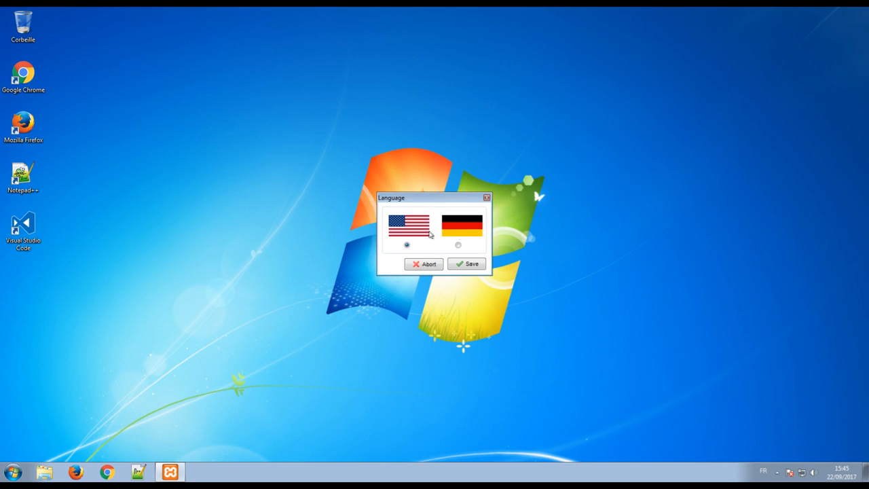
{"action": "left_click", "coordinate": [471, 265]}
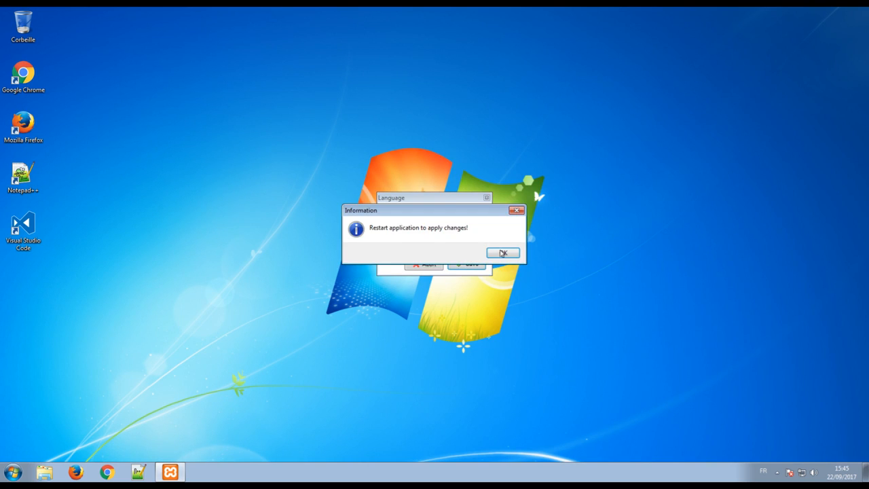
{"action": "left_click", "coordinate": [501, 252]}
{"action": "left_click_drag", "start_coordinate": [129, 15], "coordinate": [236, 86]}
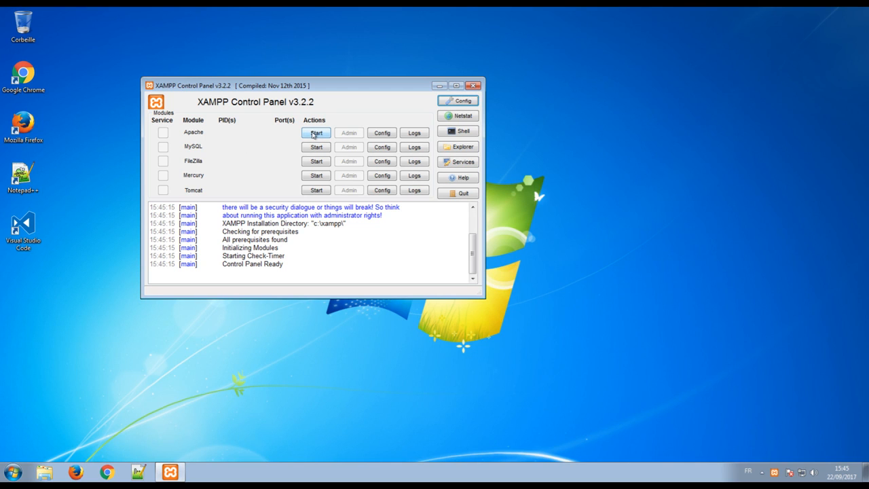
Start the Apache and MySQL modules and allow mysqld through the Windows firewall on private networks
{"action": "left_click", "coordinate": [314, 133]}
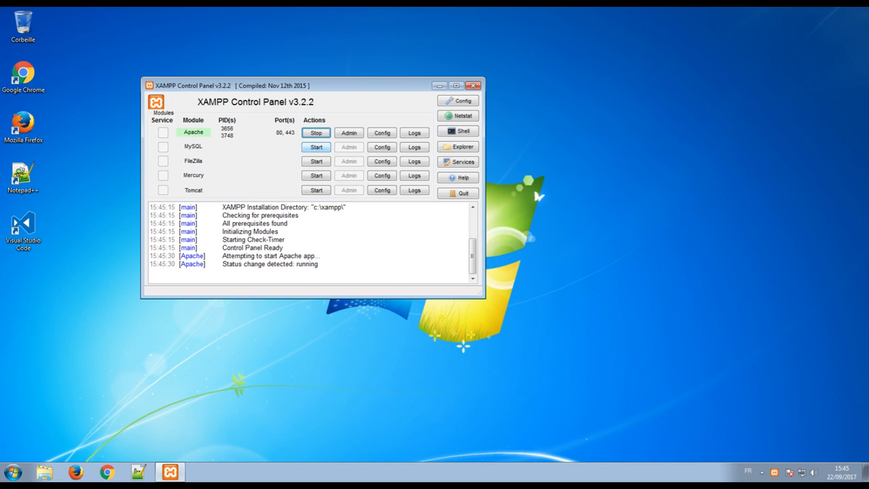
{"action": "left_click", "coordinate": [317, 147]}
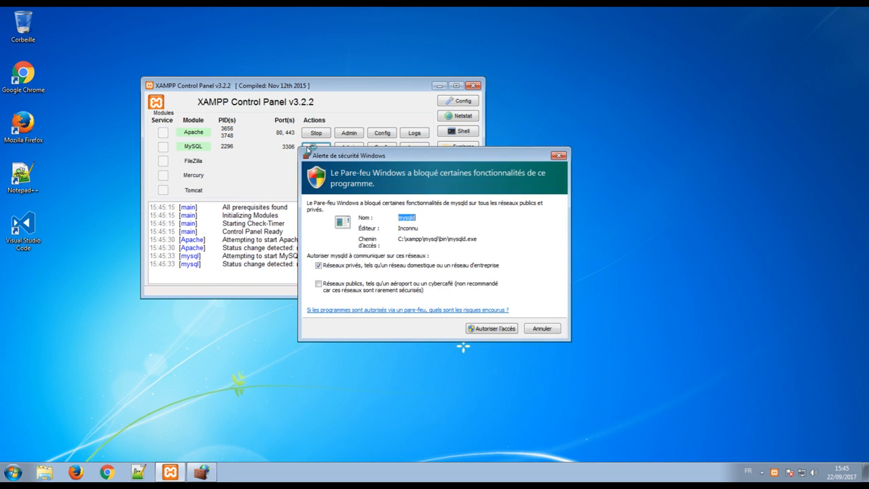
{"action": "mouse_move", "coordinate": [351, 155]}
{"action": "left_mouse_down"}
{"action": "mouse_move", "coordinate": [353, 170]}
{"action": "mouse_move", "coordinate": [336, 148]}
{"action": "left_mouse_up"}
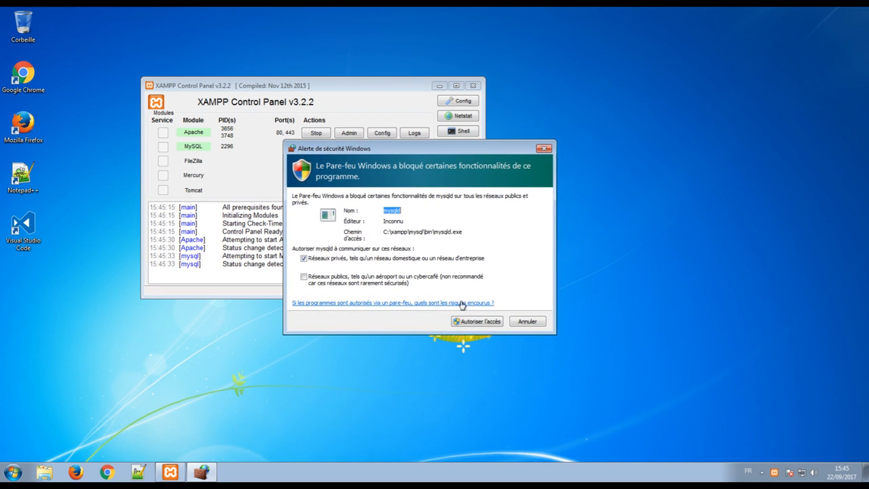
{"action": "left_click", "coordinate": [475, 322]}
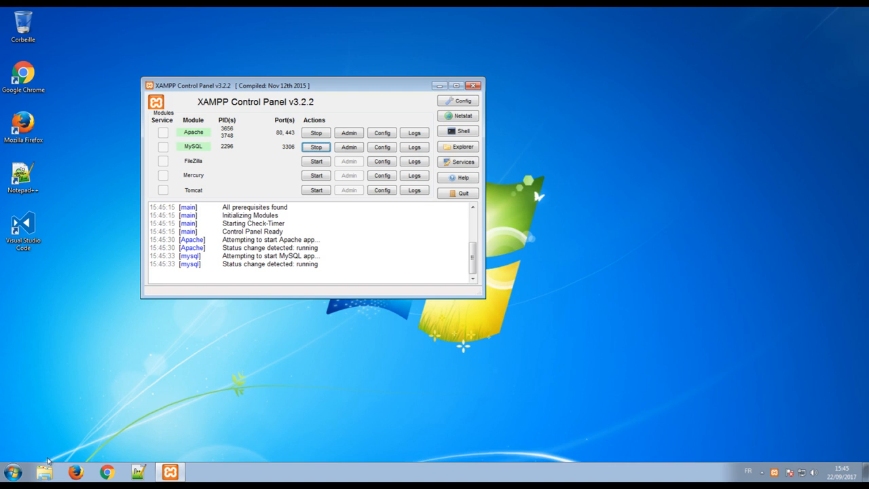
Switch to Windows Explorer and open the C:\xampp\htdocs folder
{"action": "left_click", "coordinate": [44, 472]}
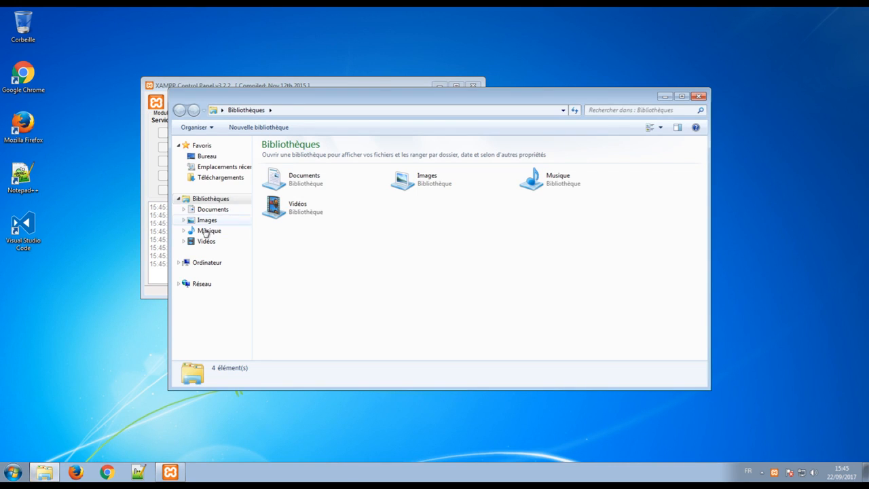
{"action": "left_click", "coordinate": [206, 263]}
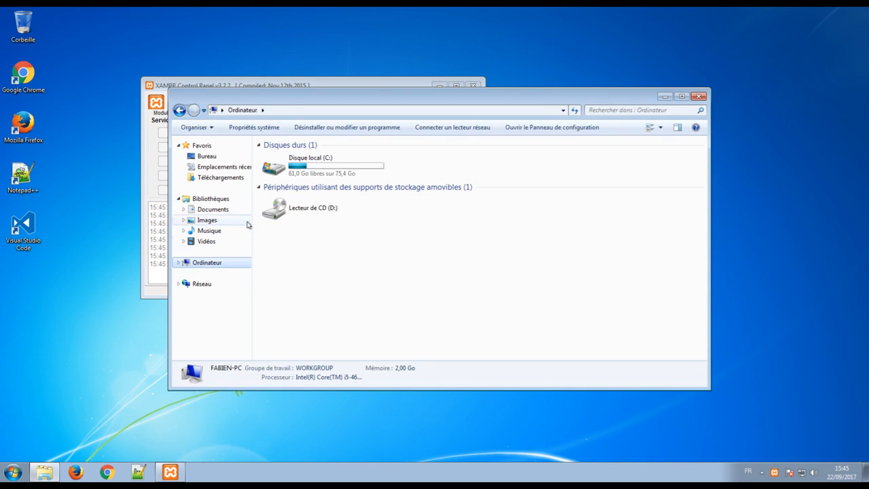
{"action": "double_click", "coordinate": [295, 168]}
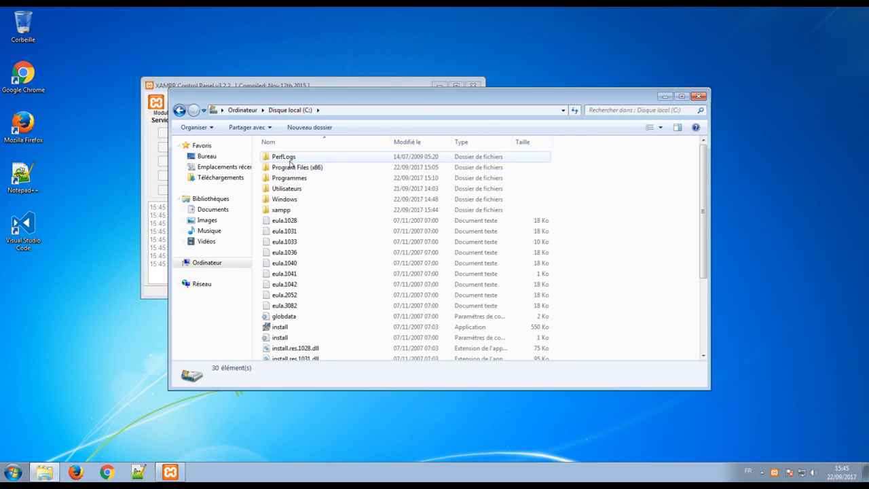
{"action": "double_click", "coordinate": [284, 210]}
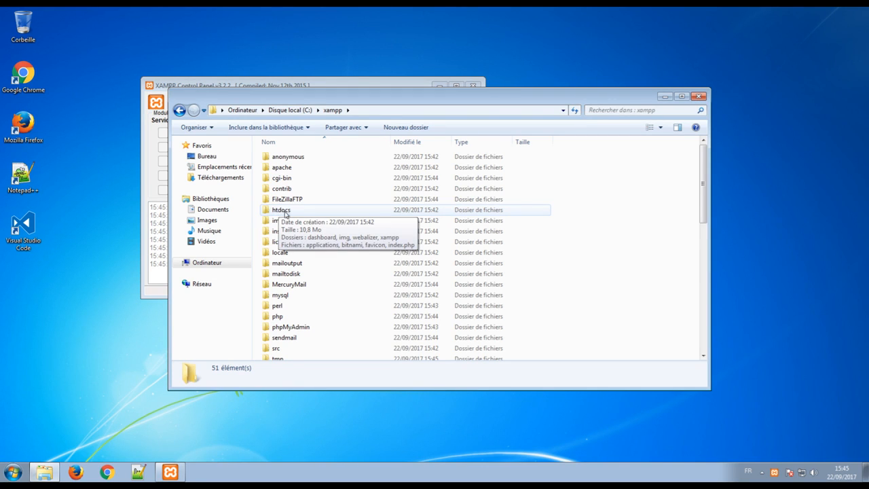
{"action": "double_click", "coordinate": [278, 211]}
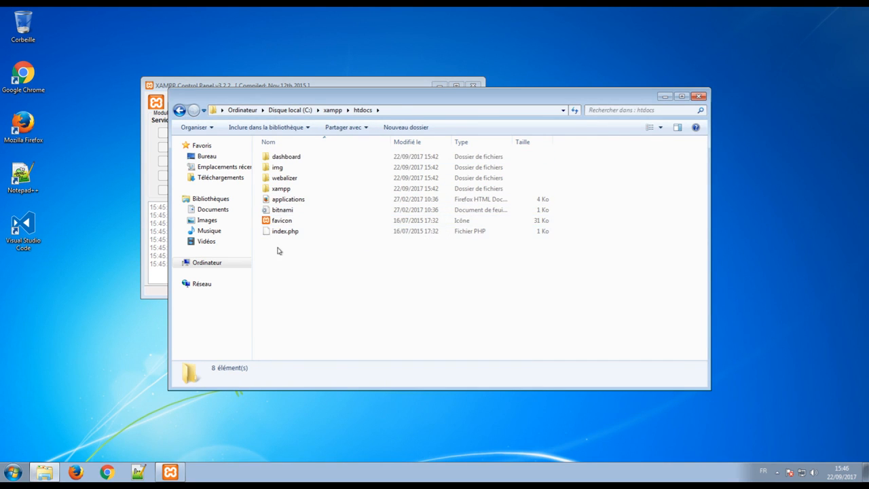
Create a new folder in htdocs, try to name it xampp and decline merging it with the existing folder
{"action": "right_click", "coordinate": [285, 262]}
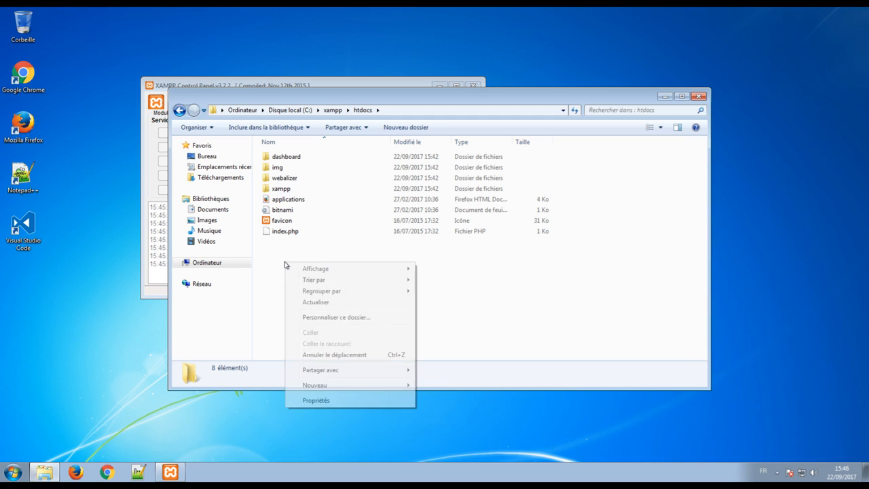
{"action": "mouse_move", "coordinate": [313, 385]}
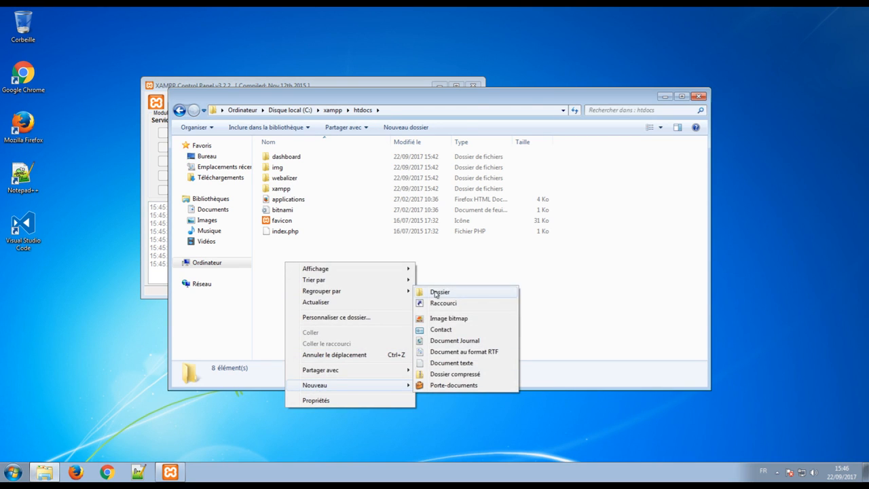
{"action": "left_click", "coordinate": [436, 292]}
{"action": "type", "text": "x"}
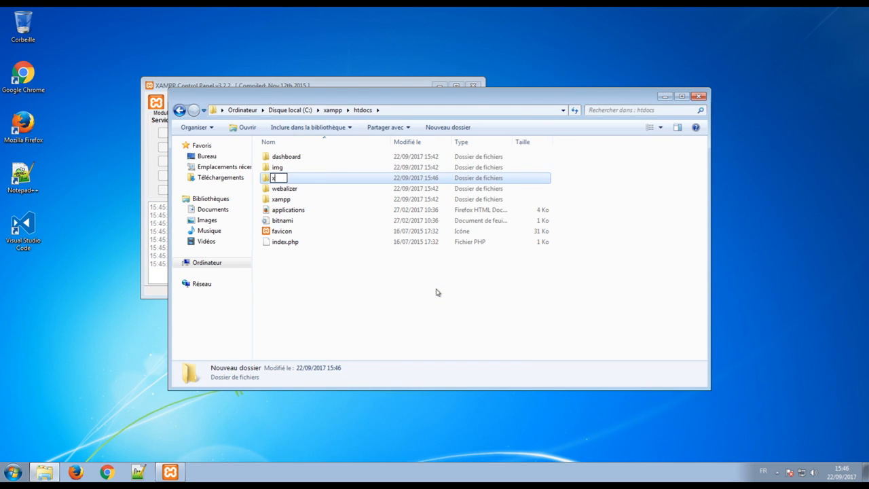
{"action": "type", "text": "ampp"}
{"action": "key", "text": "Return"}
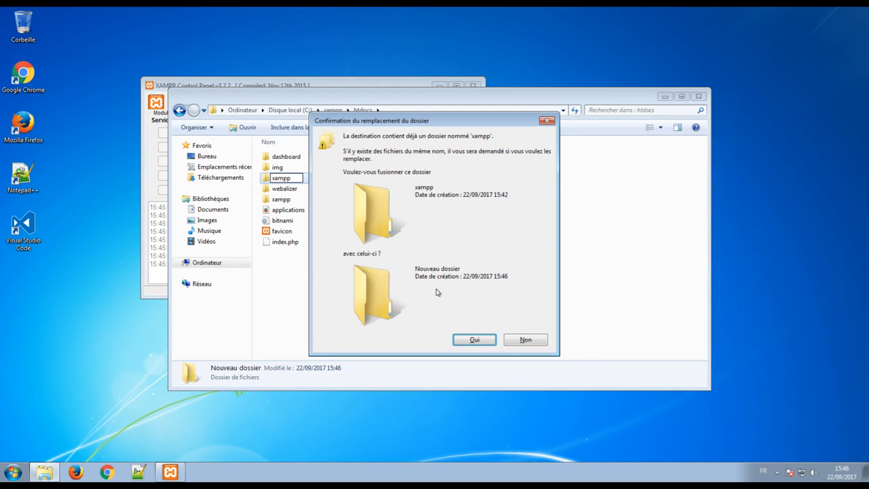
{"action": "left_click", "coordinate": [526, 340]}
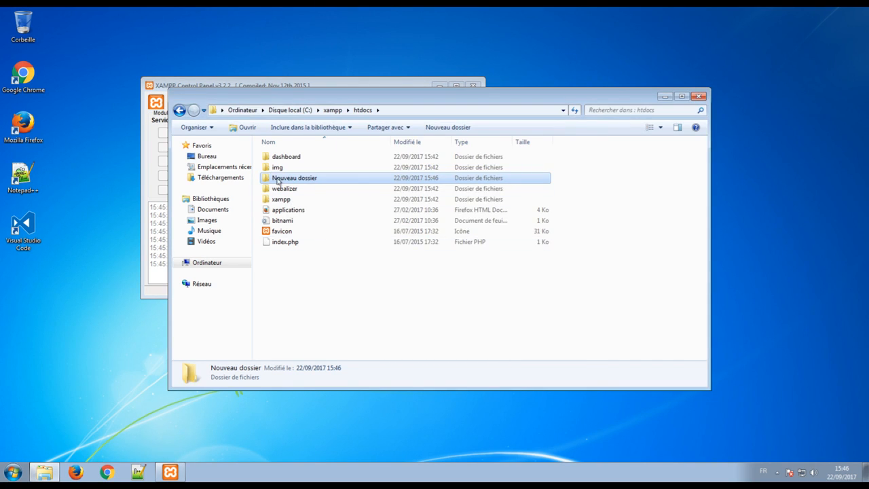
Rename the newly created folder in htdocs as new
{"action": "right_click", "coordinate": [279, 178]}
{"action": "left_click", "coordinate": [305, 312]}
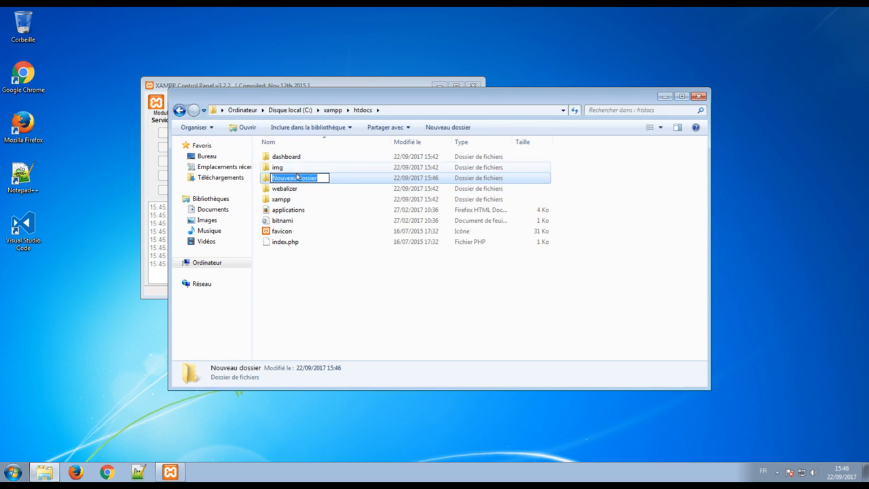
{"action": "type", "text": "new"}
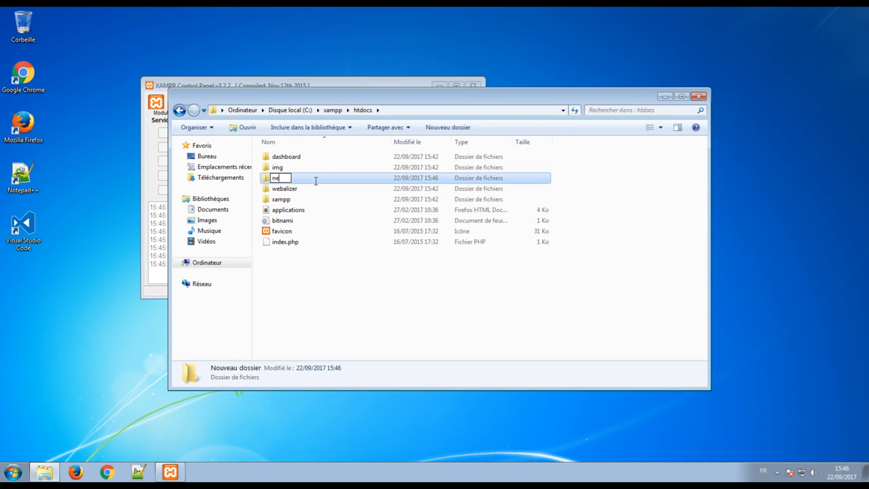
{"action": "key", "text": "Return"}
Move all the other folders and files in htdocs into the new folder
{"action": "left_click_drag", "start_coordinate": [292, 253], "coordinate": [277, 188]}
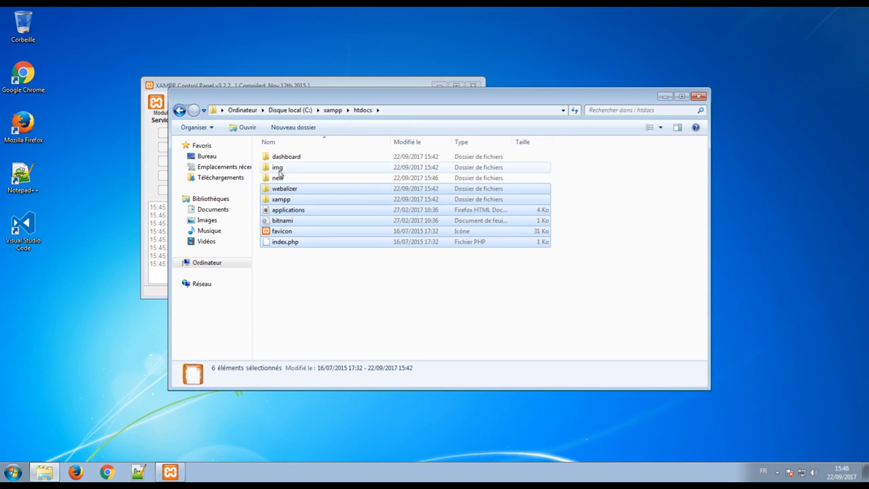
{"action": "left_click", "coordinate": [280, 169], "text": "ctrl"}
{"action": "left_click", "coordinate": [284, 158], "text": "ctrl"}
{"action": "left_click_drag", "start_coordinate": [283, 158], "coordinate": [280, 180]}
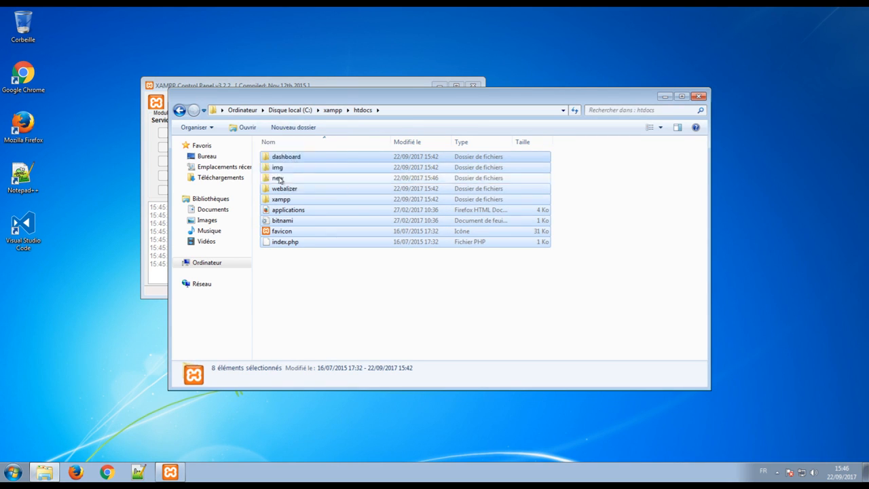
{"action": "right_click", "coordinate": [282, 196]}
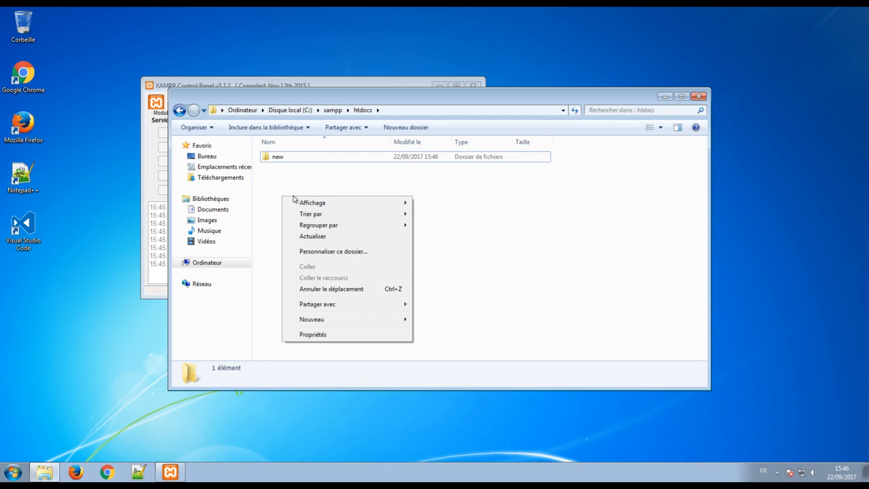
{"action": "left_click", "coordinate": [279, 178]}
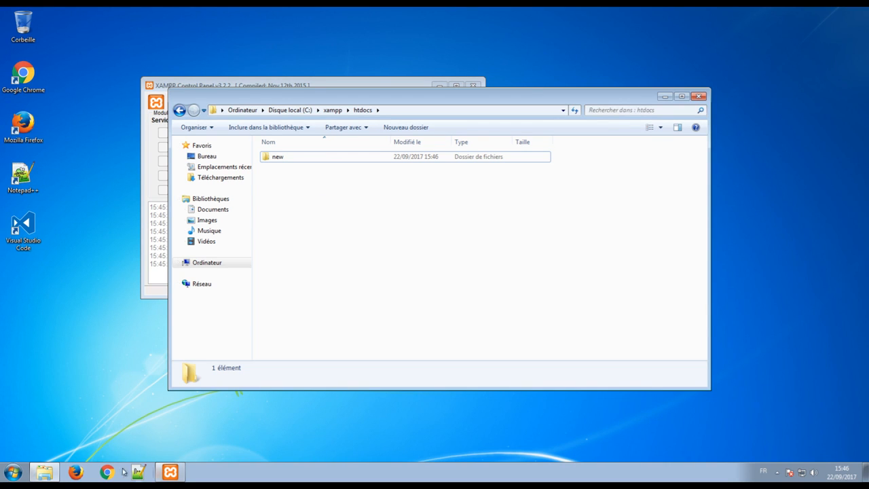
Switch to Firefox and load the local server page at 127.0.0.1
{"action": "left_click", "coordinate": [76, 472]}
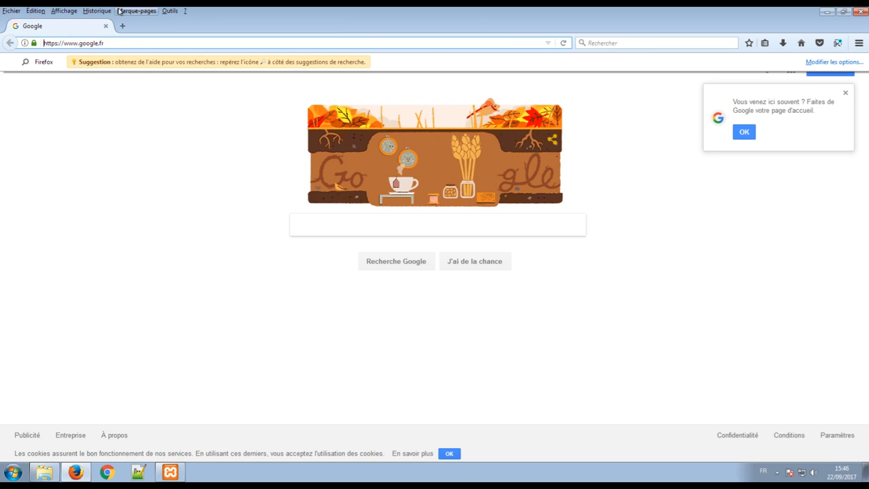
{"action": "left_click", "coordinate": [106, 43]}
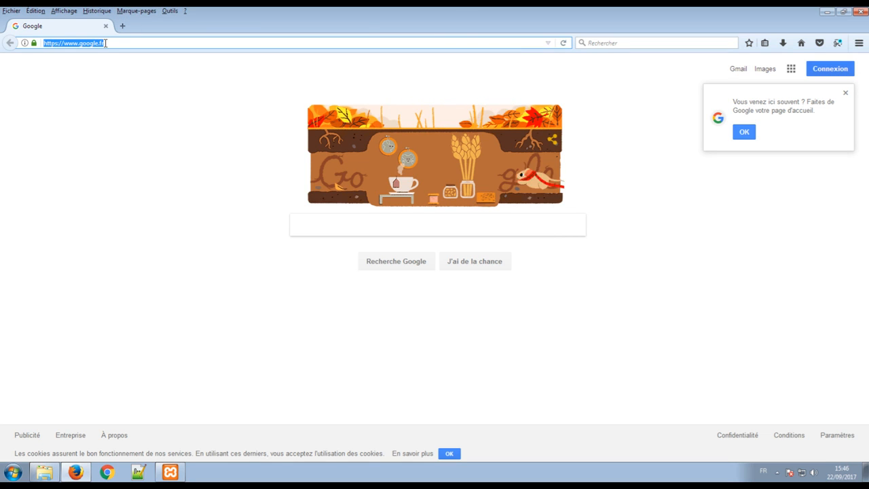
{"action": "type", "text": "127"}
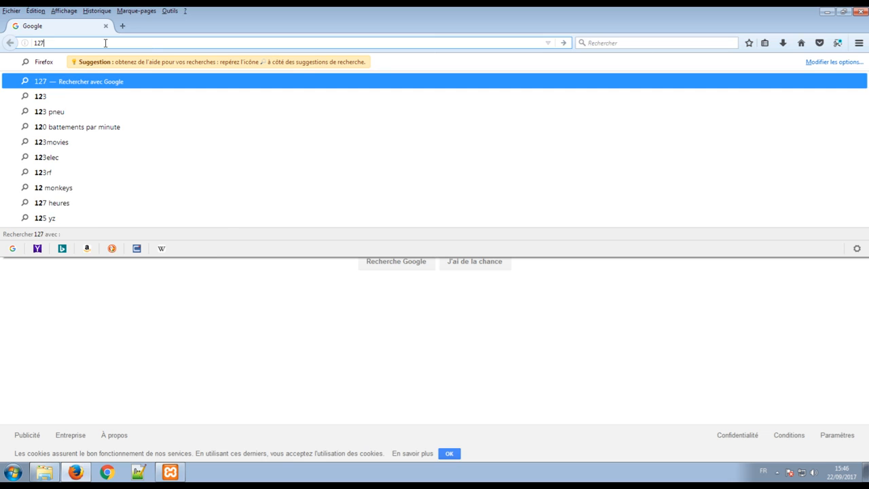
{"action": "type", "text": ".0.0.1"}
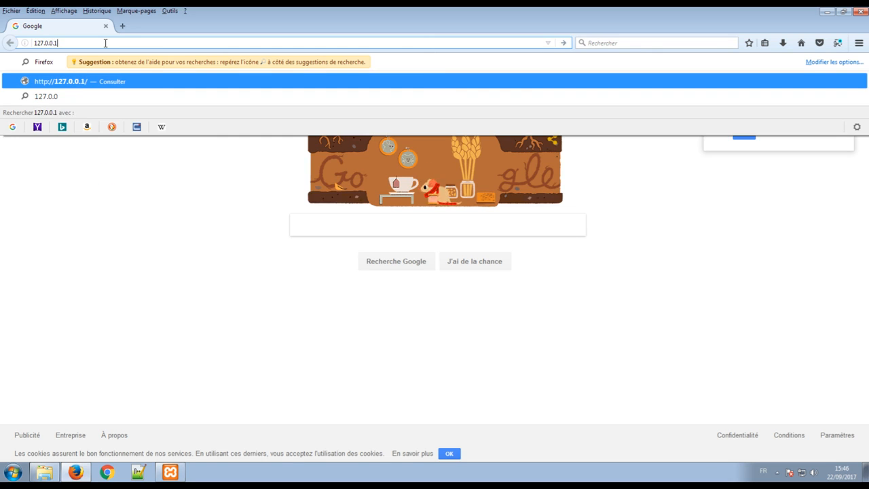
{"action": "key", "text": "Return"}
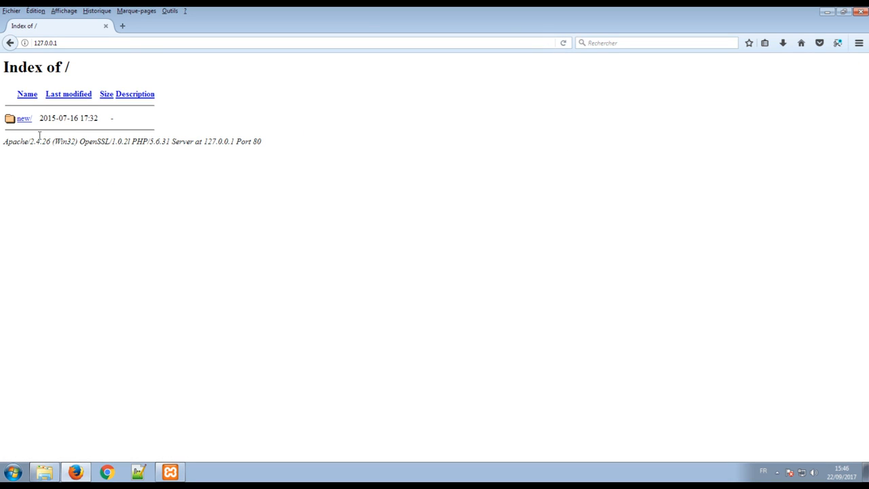
{"action": "left_click", "coordinate": [43, 472]}
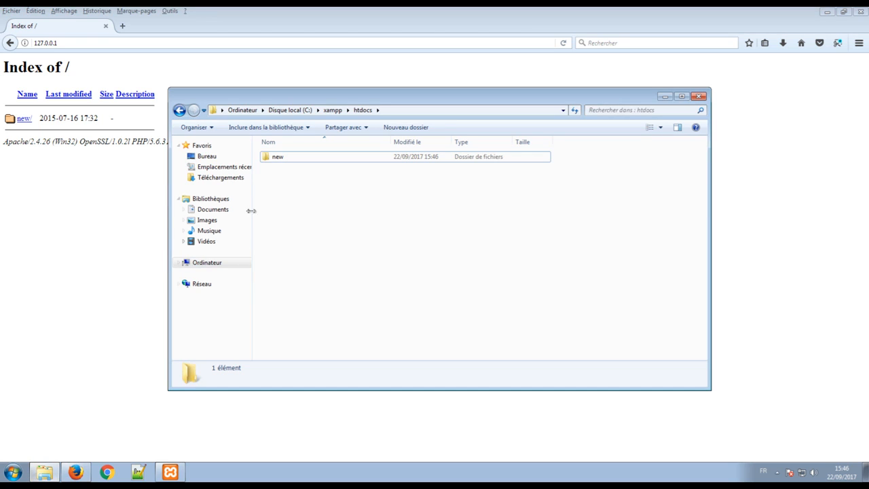
{"action": "right_click", "coordinate": [288, 189]}
{"action": "mouse_move", "coordinate": [326, 308]}
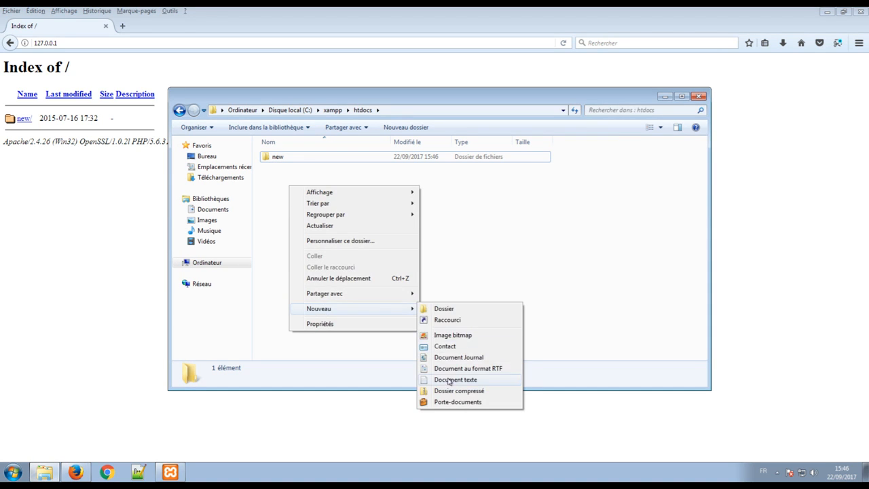
{"action": "left_click", "coordinate": [355, 352]}
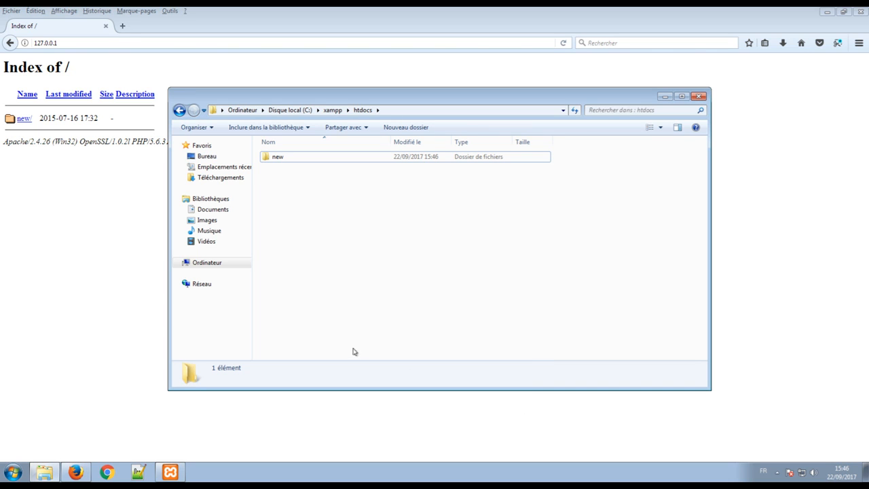
Switch to Notepad++ and create a new blank document
{"action": "left_click", "coordinate": [138, 472]}
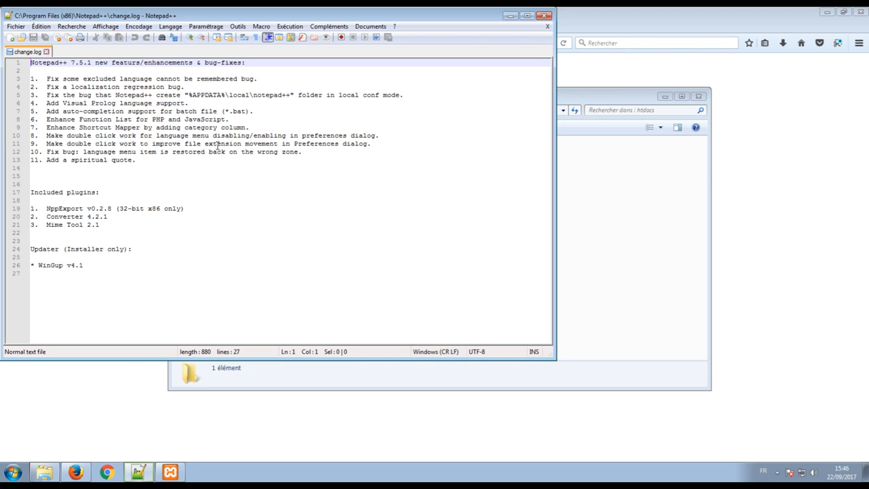
{"action": "left_click", "coordinate": [16, 26]}
{"action": "left_click", "coordinate": [34, 36]}
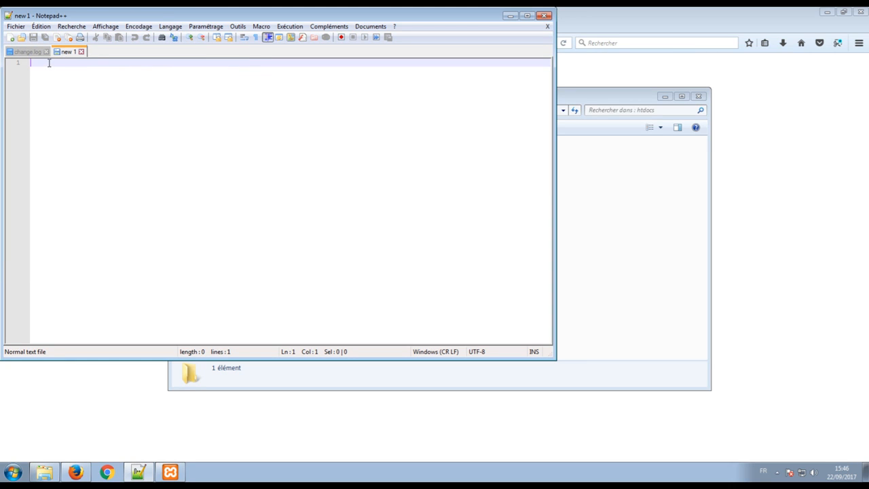
Save the blank document as test.html in the htdocs folder inside xampp on the C: drive
{"action": "left_click", "coordinate": [15, 25]}
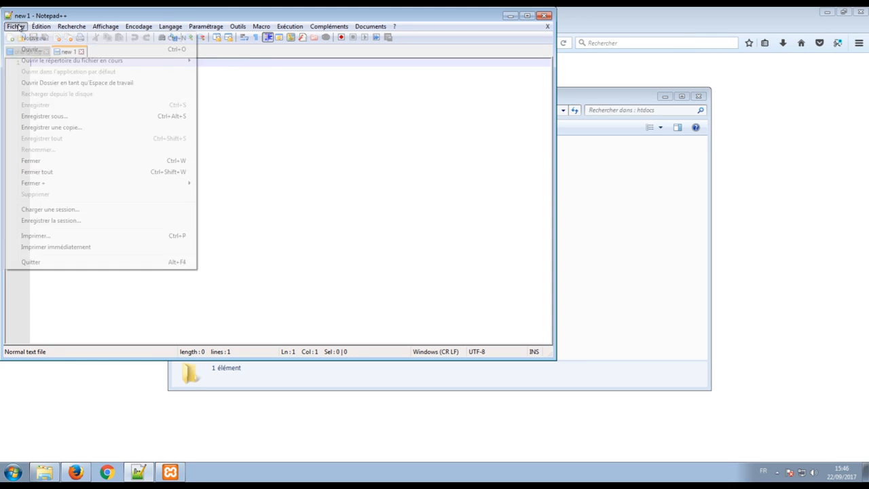
{"action": "left_click", "coordinate": [58, 116]}
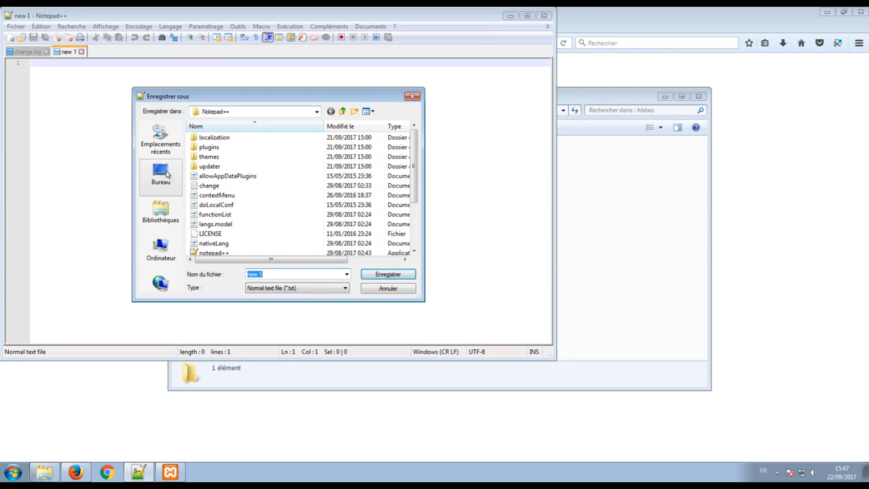
{"action": "left_click", "coordinate": [161, 249]}
{"action": "double_click", "coordinate": [216, 146]}
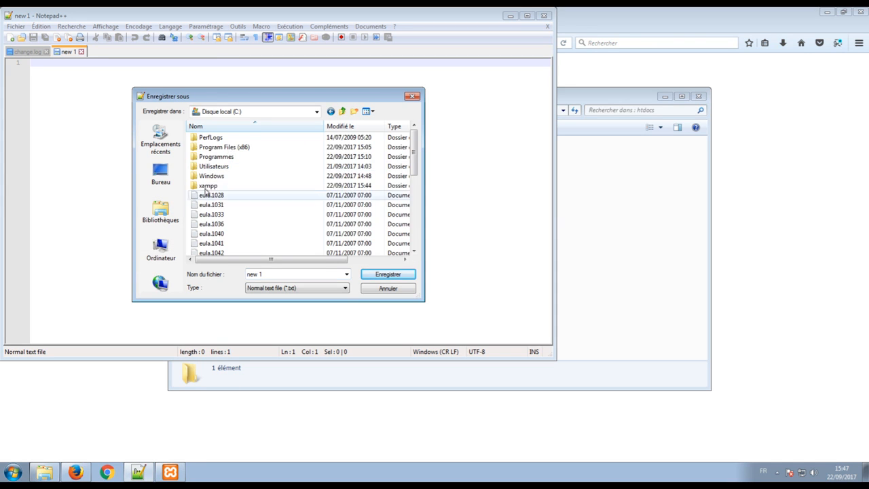
{"action": "double_click", "coordinate": [208, 185]}
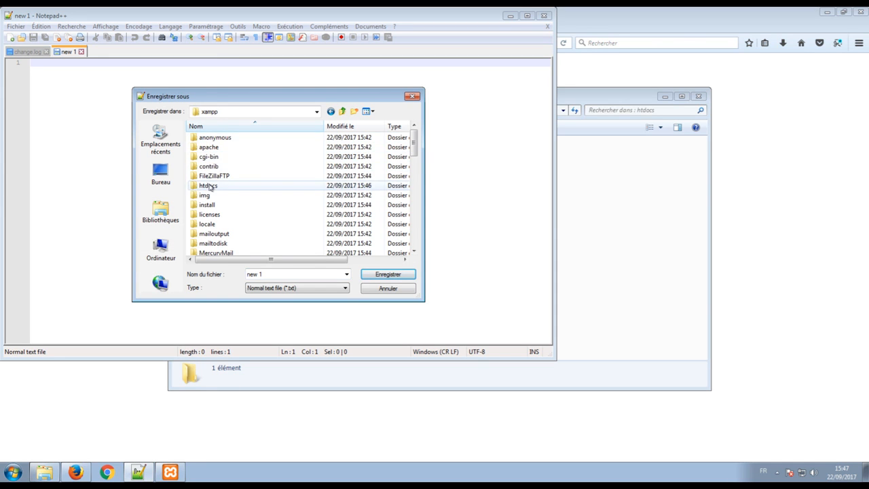
{"action": "double_click", "coordinate": [208, 185]}
{"action": "left_click", "coordinate": [264, 275]}
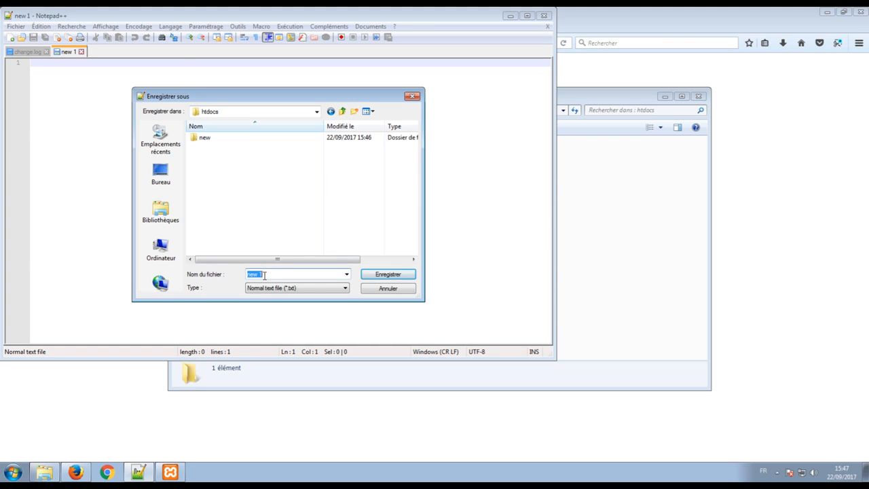
{"action": "type", "text": "test.html"}
{"action": "left_click", "coordinate": [384, 275]}
Switch to Firefox, reload the 127.0.0.1 index, open test.html from it and return to the index
{"action": "left_click", "coordinate": [510, 15]}
{"action": "left_click", "coordinate": [114, 32]}
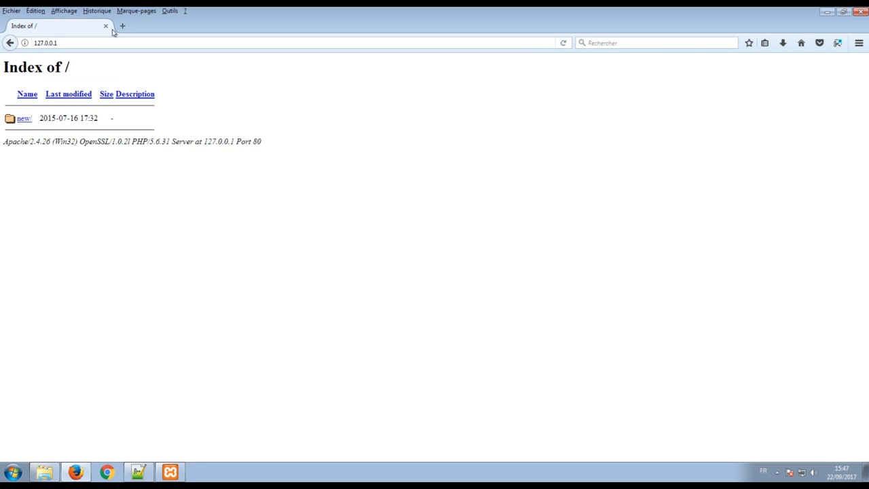
{"action": "left_click", "coordinate": [565, 43]}
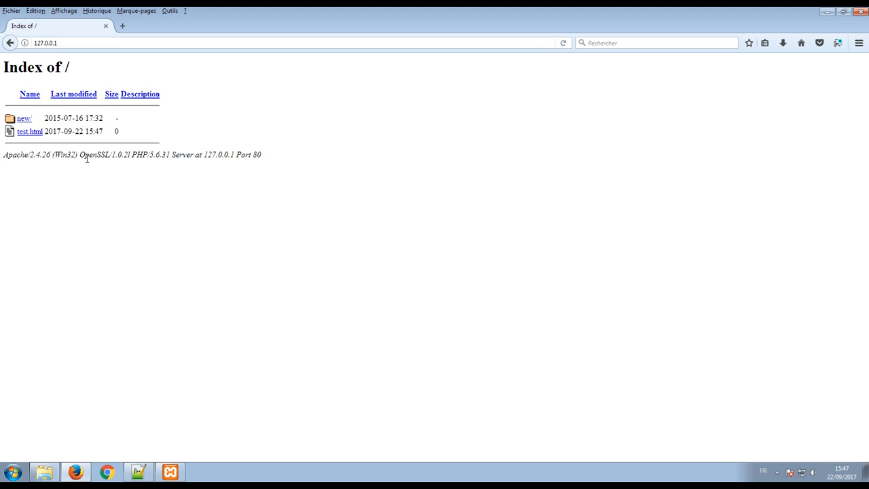
{"action": "left_click", "coordinate": [31, 132]}
{"action": "left_click", "coordinate": [10, 43]}
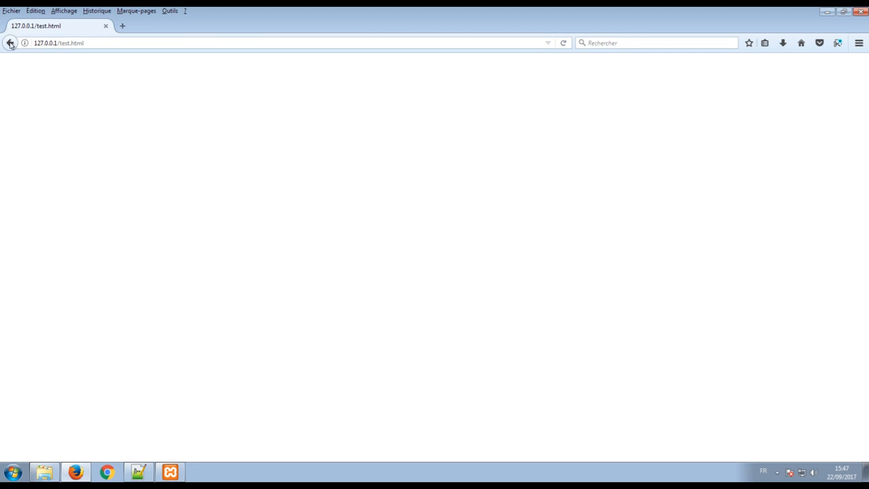
{"action": "left_click", "coordinate": [99, 273]}
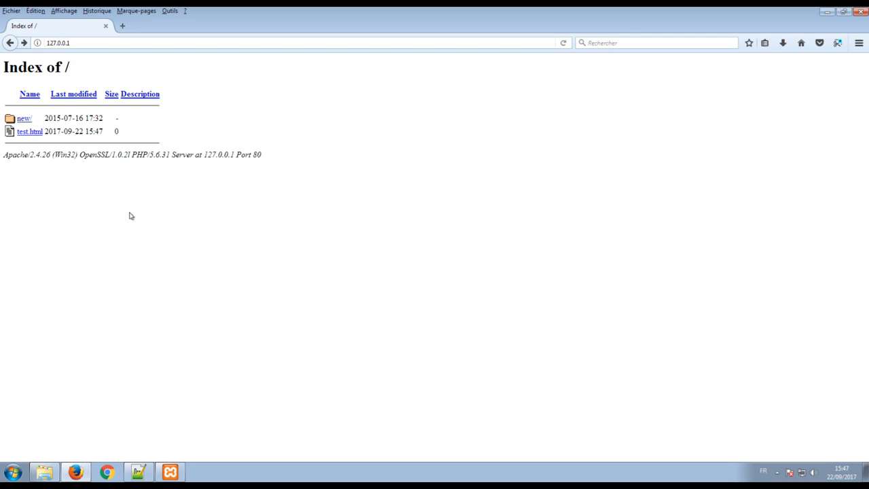
Load the phpMyAdmin page at 127.0.0.1/phpmyadmin
{"action": "left_click", "coordinate": [89, 43]}
{"action": "left_click", "coordinate": [85, 42]}
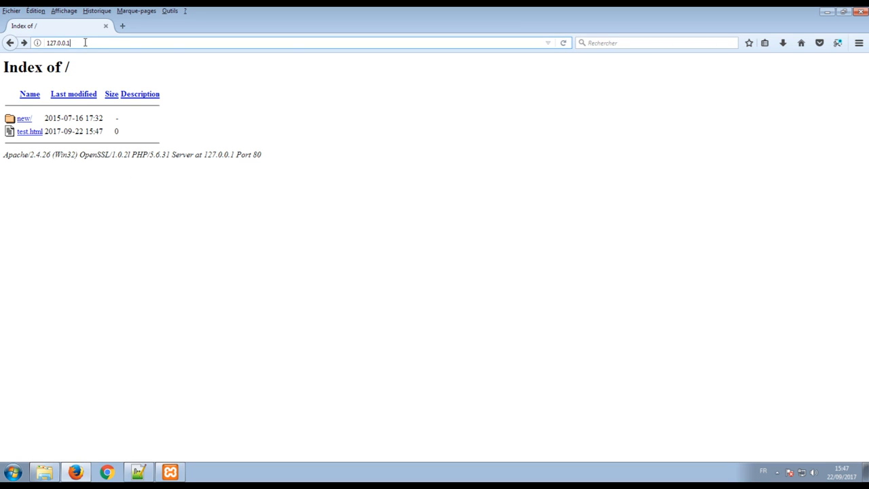
{"action": "type", "text": "/ph"}
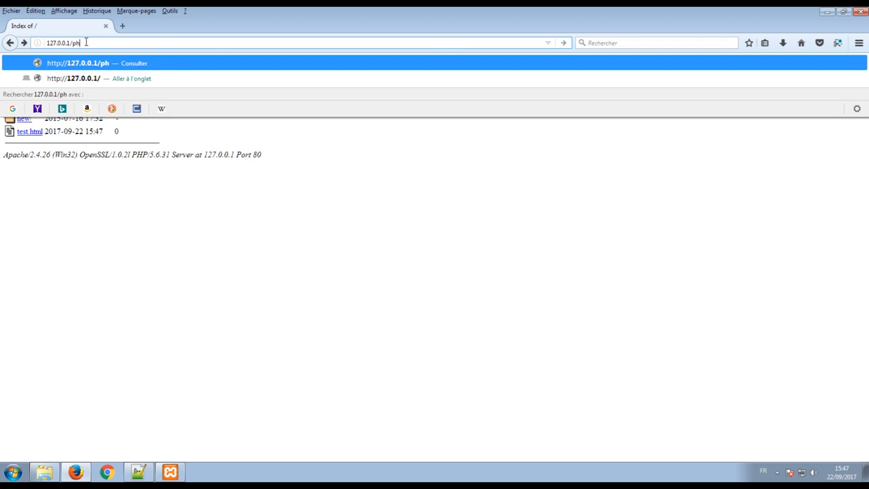
{"action": "type", "text": "pmyas"}
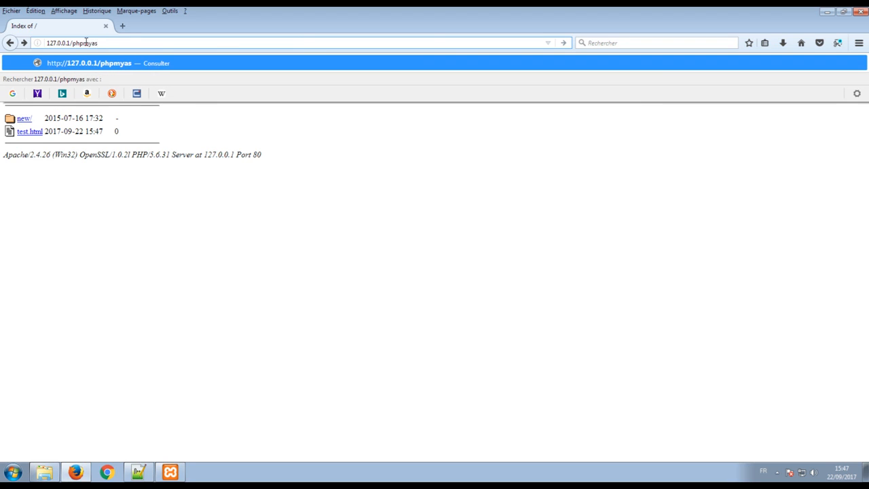
{"action": "key", "text": "BackSpace"}
{"action": "type", "text": "dmin"}
{"action": "key", "text": "Return"}
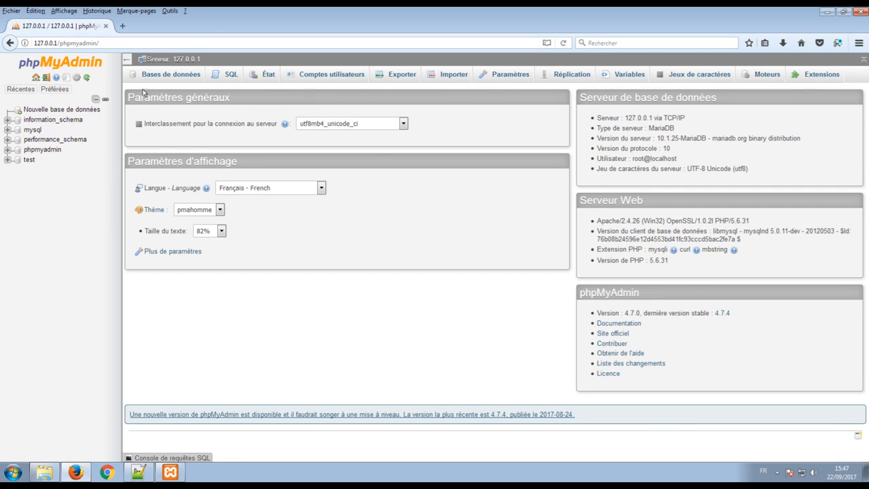
Create a new database named test2, leaving the collation unselected
{"action": "left_click", "coordinate": [178, 76]}
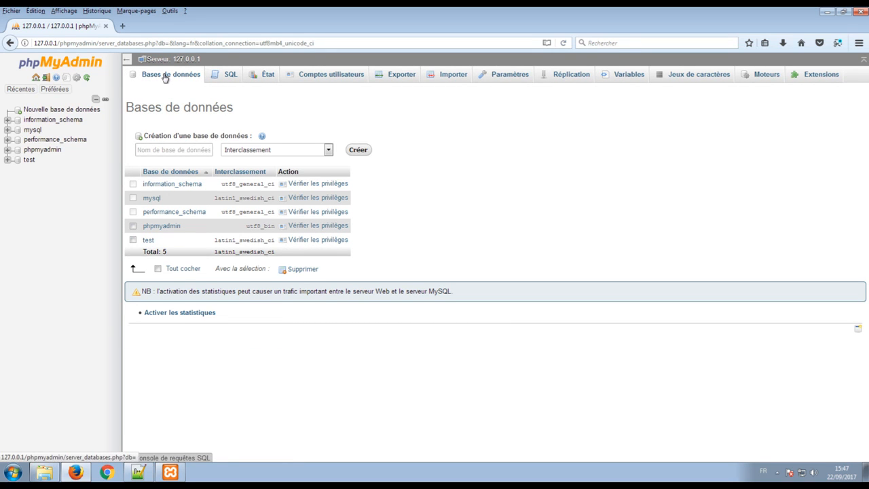
{"action": "left_click", "coordinate": [189, 150]}
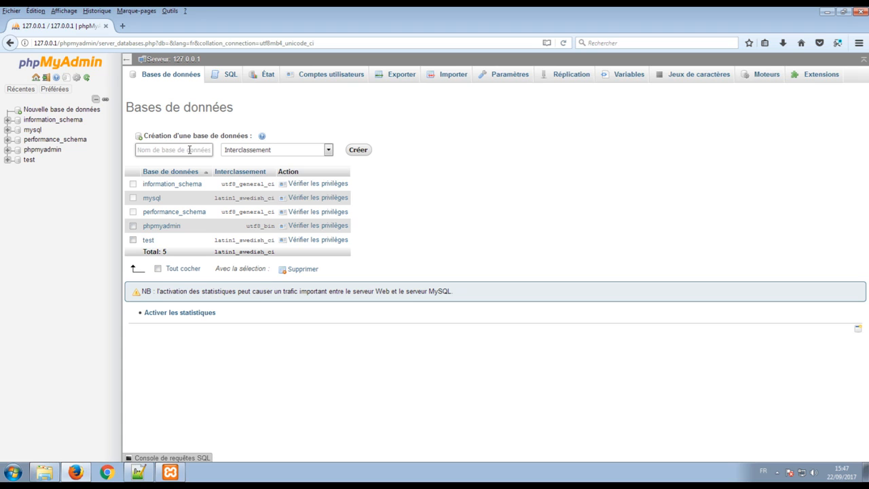
{"action": "type", "text": "test2"}
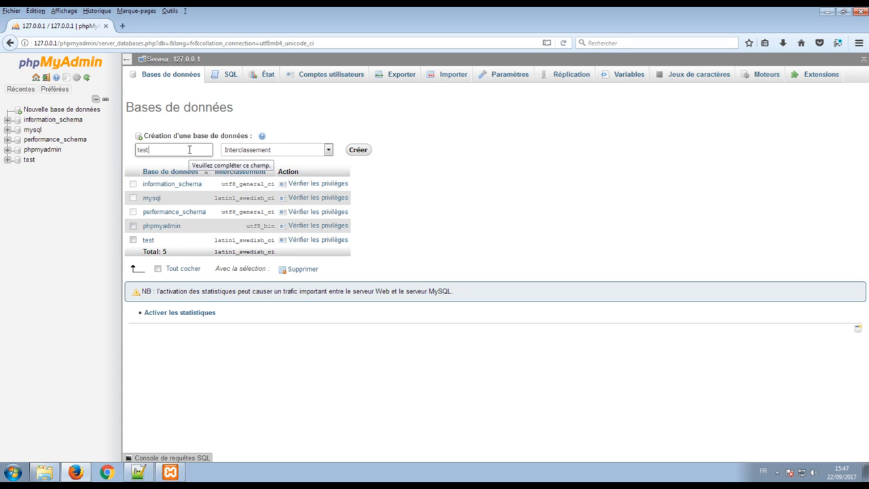
{"action": "left_click", "coordinate": [358, 150]}
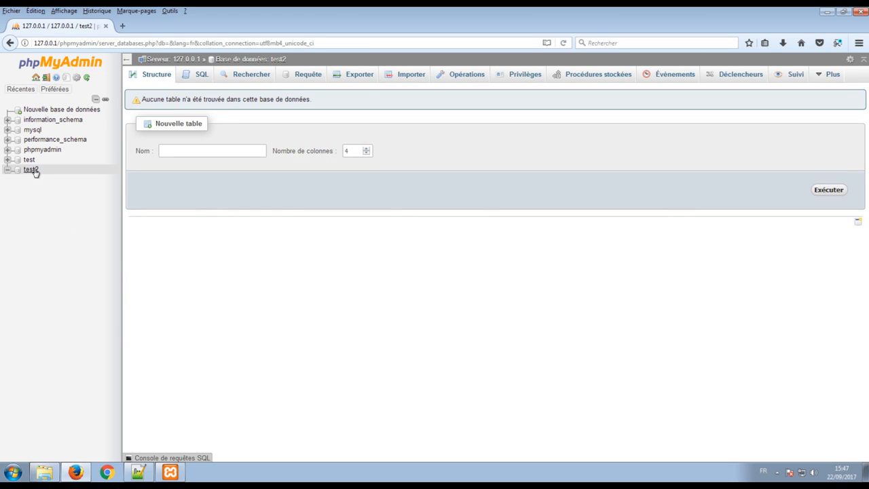